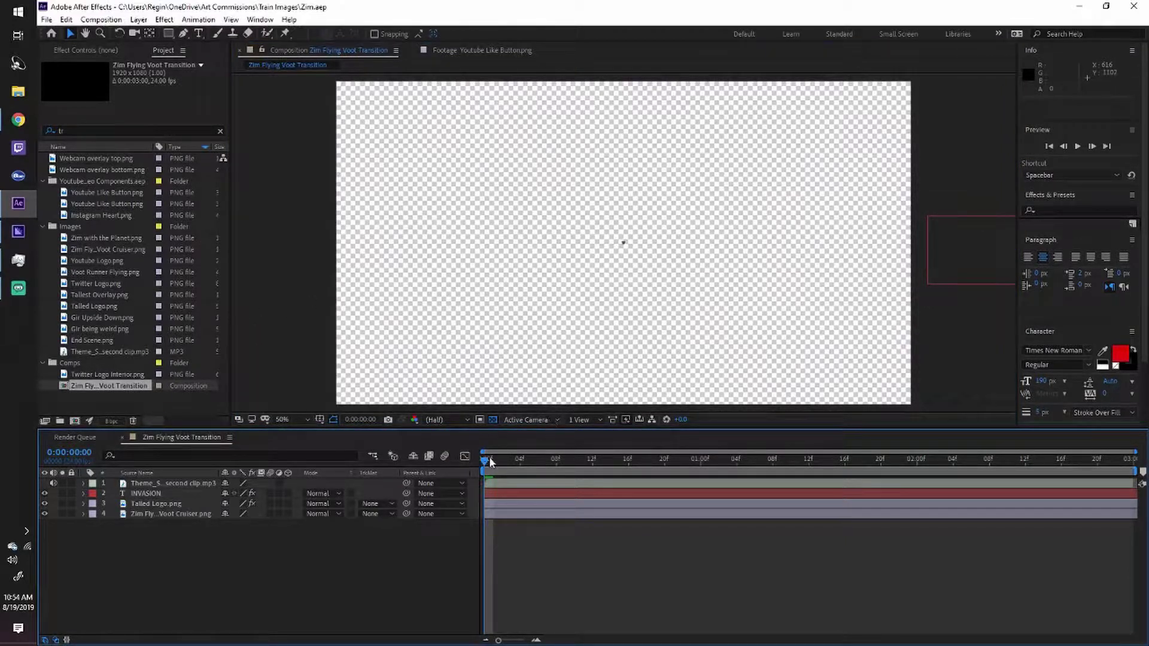
- Preview the Voot transition partway, then bring up the fnordware WebM for Premiere page in Chrome
{"action": "mouse_move", "coordinate": [485, 467]}
{"action": "left_mouse_down"}
{"action": "mouse_move", "coordinate": [1137, 473]}
{"action": "mouse_move", "coordinate": [547, 479]}
{"action": "mouse_move", "coordinate": [1092, 496]}
{"action": "mouse_move", "coordinate": [480, 487]}
{"action": "left_mouse_up"}
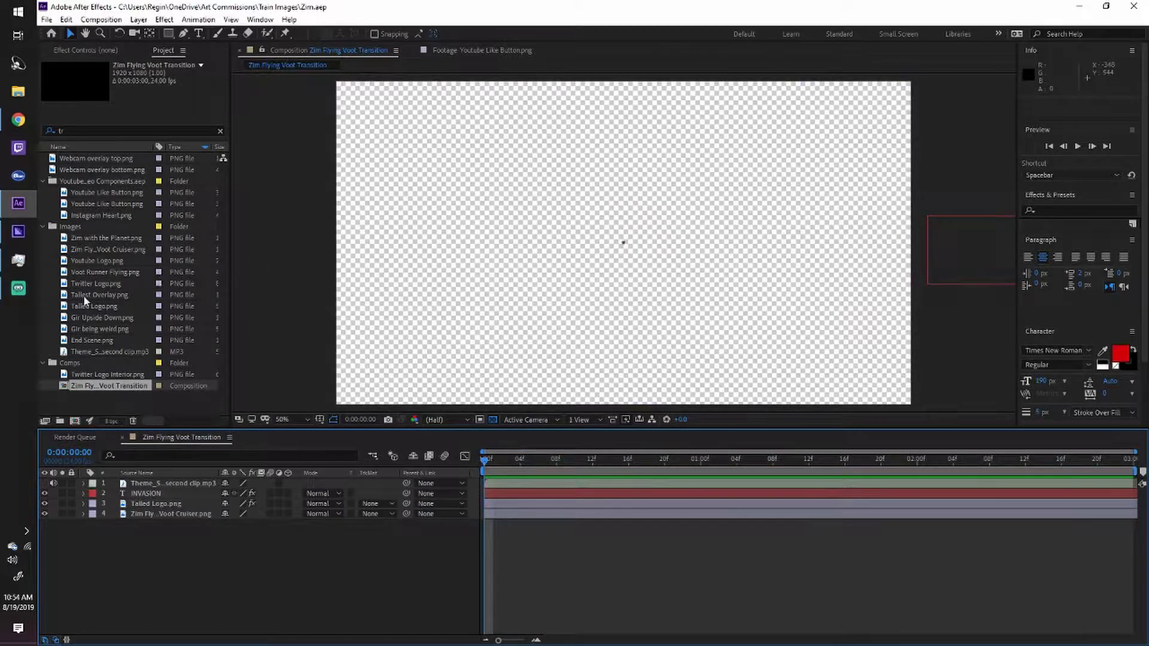
{"action": "left_click", "coordinate": [18, 120]}
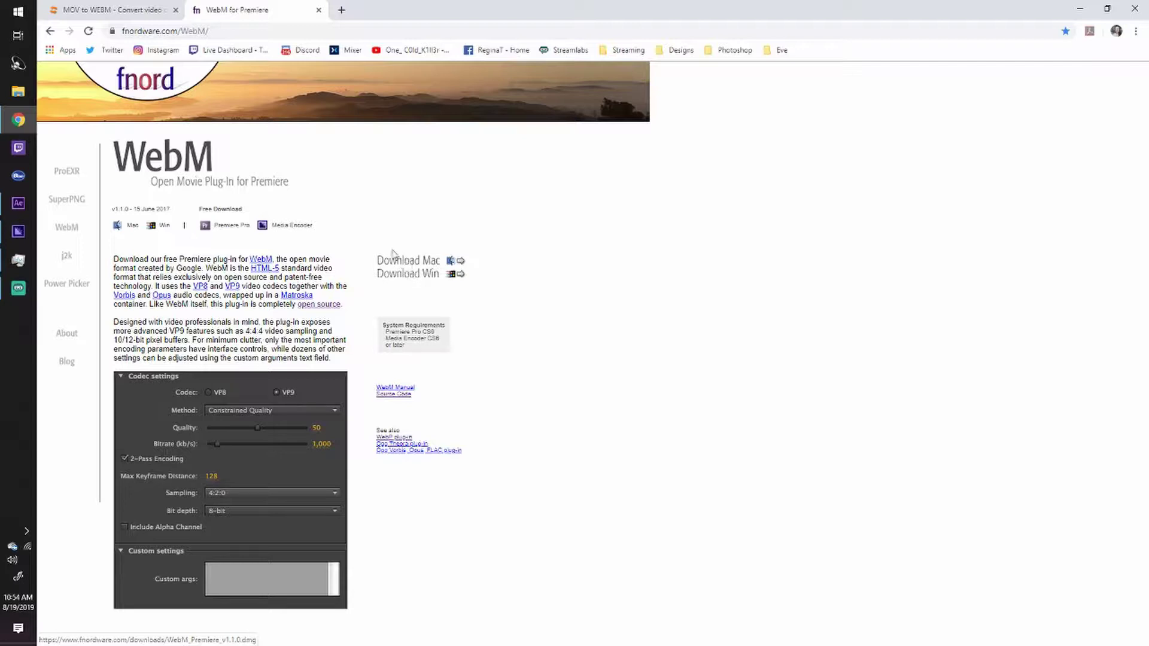
- Highlight the 'Media Encoder' support note on the fnordware page, then return to After Effects
{"action": "left_click_drag", "start_coordinate": [232, 228], "coordinate": [304, 229]}
{"action": "left_click", "coordinate": [237, 321]}
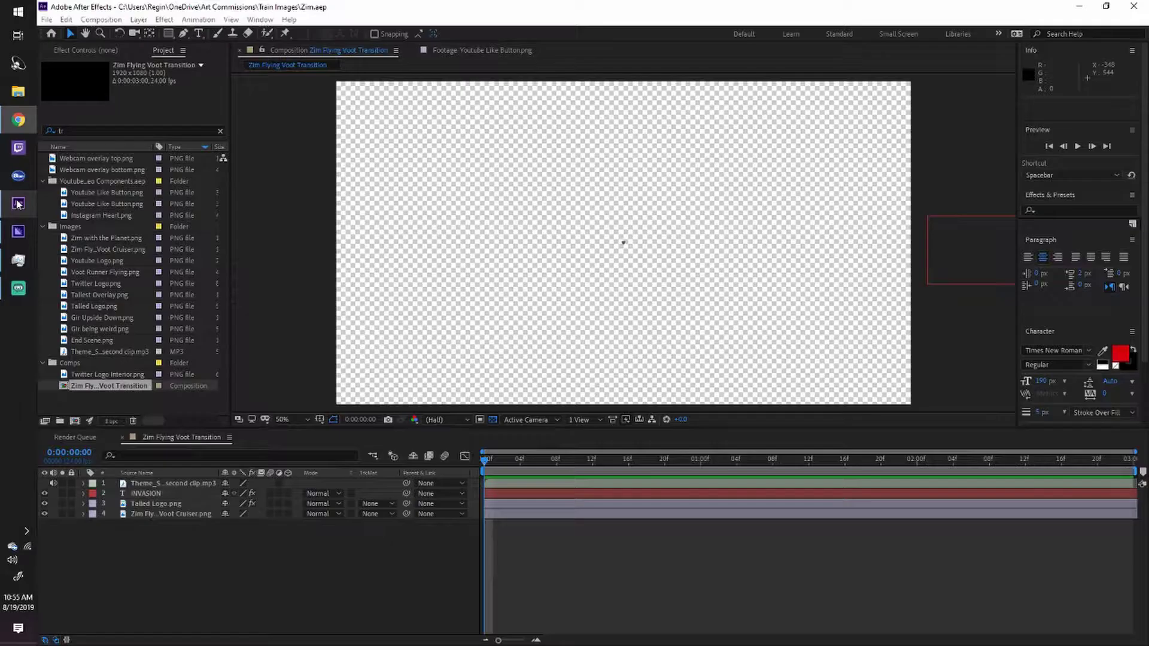
{"action": "left_click", "coordinate": [18, 203]}
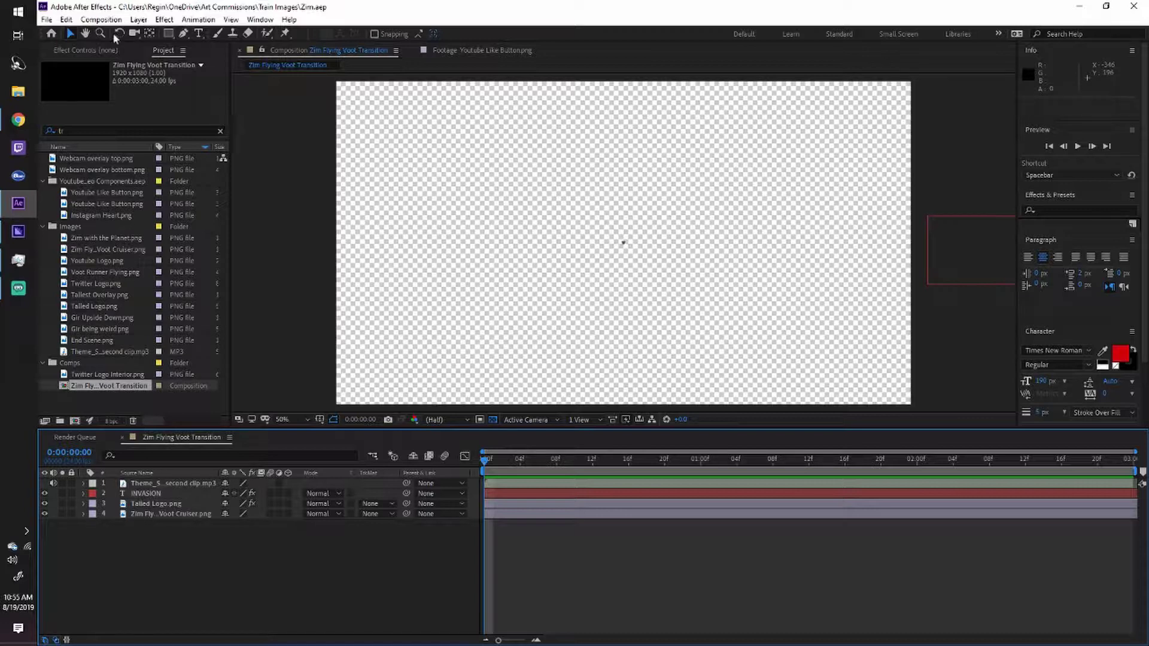
- Add the Zim Flying Voot Transition comp to the Media Encoder queue and maximize Media Encoder
{"action": "left_click", "coordinate": [46, 20]}
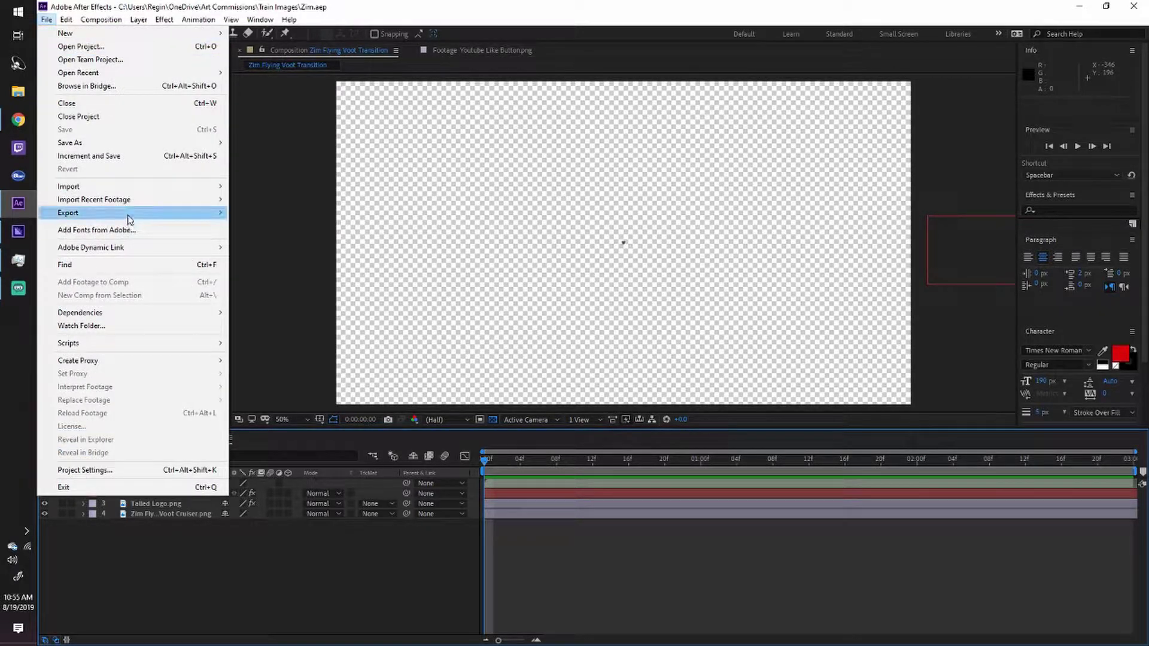
{"action": "mouse_move", "coordinate": [128, 215]}
{"action": "left_click", "coordinate": [306, 213]}
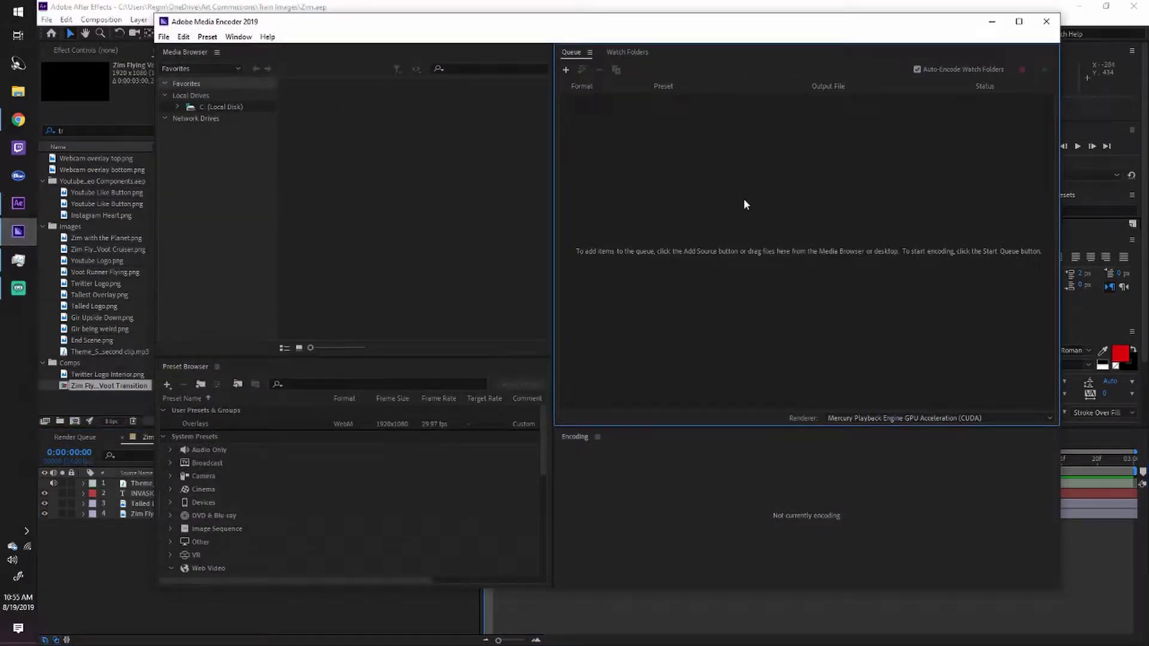
{"action": "left_click", "coordinate": [1019, 21]}
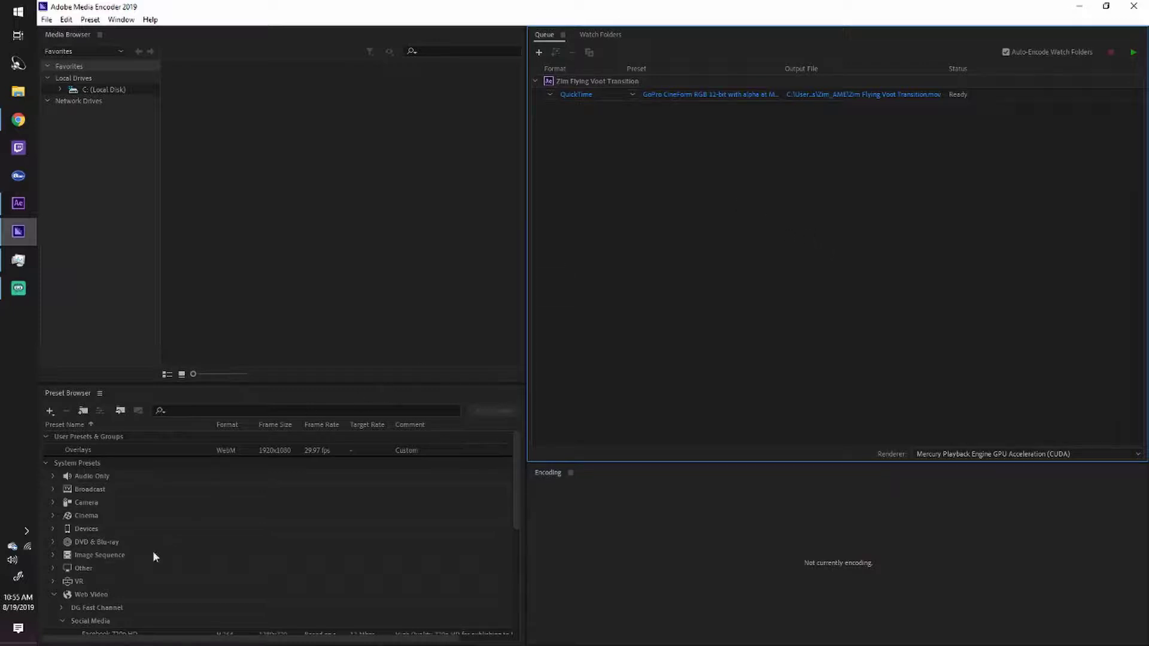
- Filter the Preset Browser for 'web', select Web Video, and open Export Settings for the queued comp
{"action": "left_click", "coordinate": [53, 595]}
{"action": "left_click", "coordinate": [245, 411]}
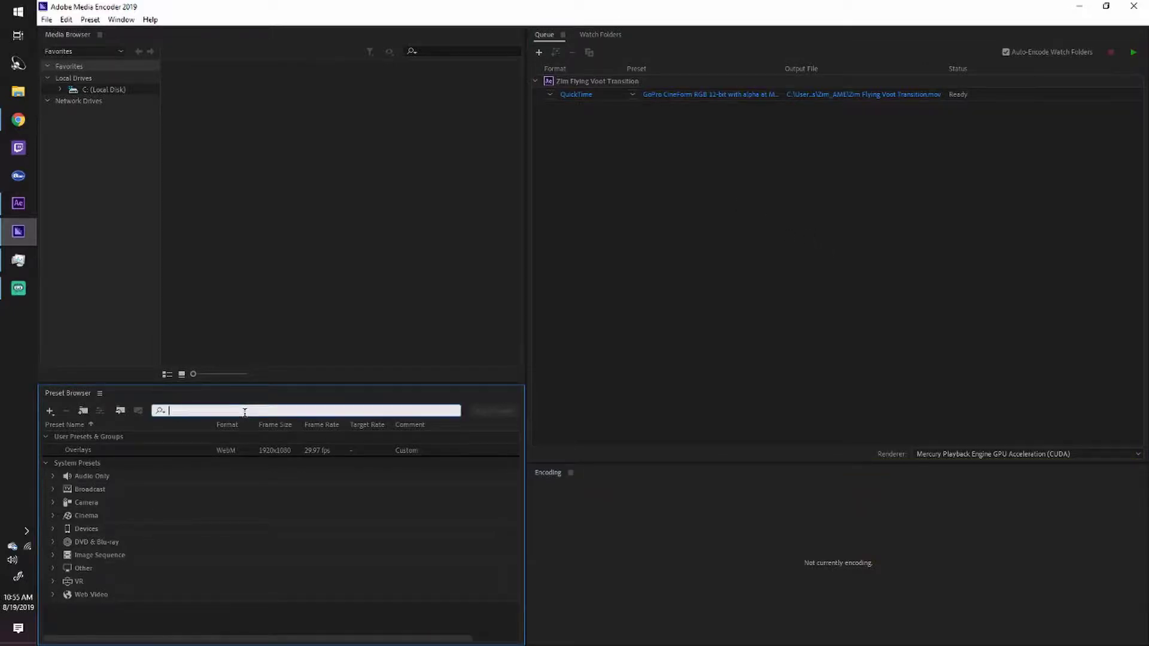
{"action": "type", "text": "we"}
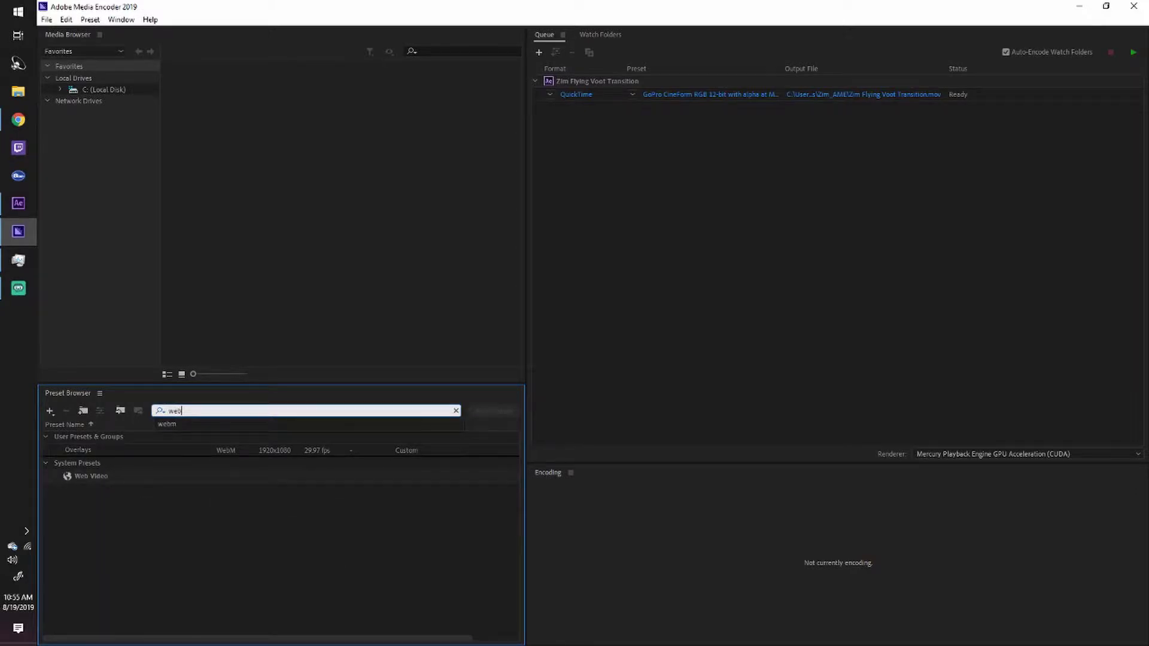
{"action": "type", "text": "b"}
{"action": "left_click", "coordinate": [82, 476]}
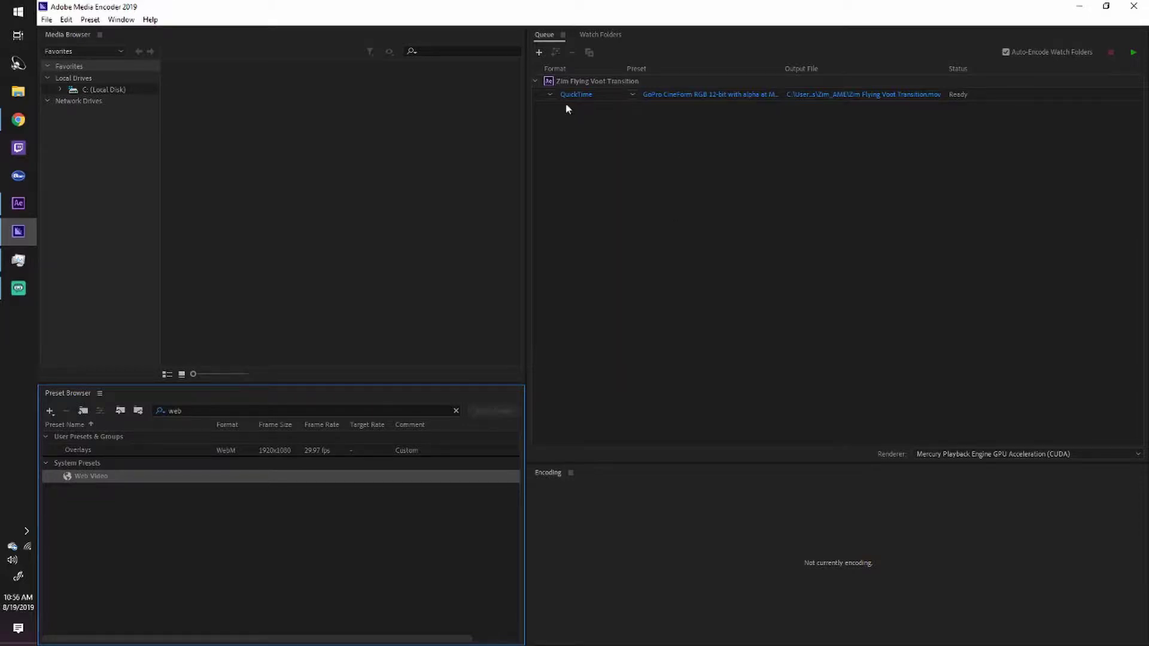
{"action": "key", "text": "Return"}
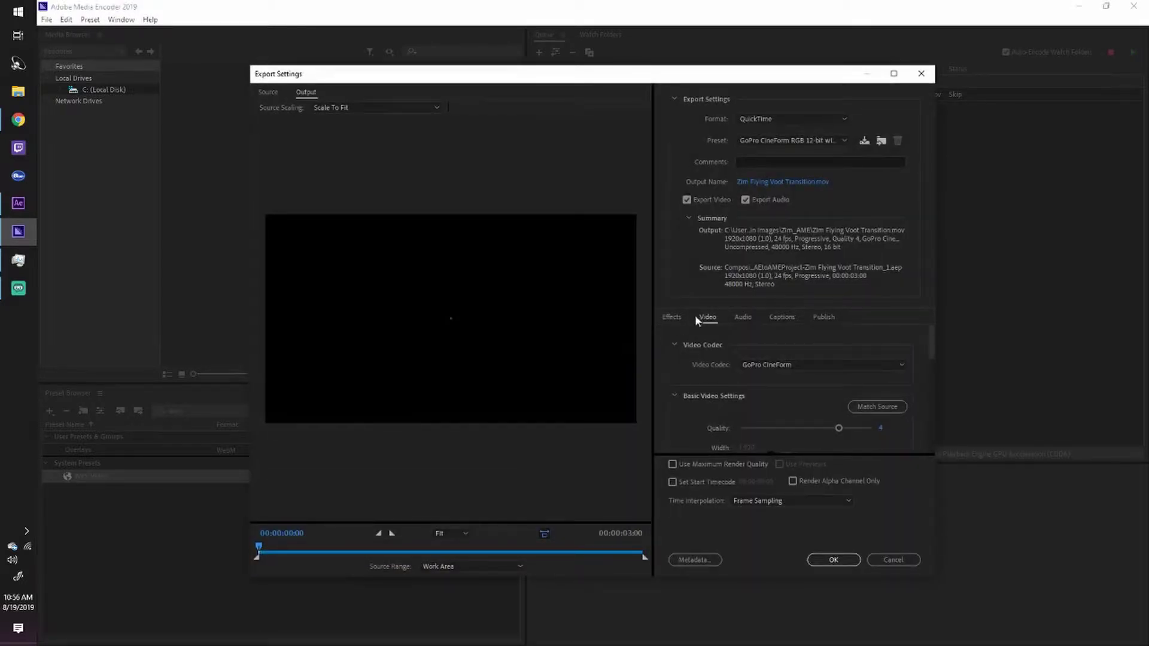
- Keep QuickTime with the GoPro CineForm RGB 12-bit with alpha at Maximum Bit Depth preset
{"action": "mouse_move", "coordinate": [259, 549]}
{"action": "left_mouse_down"}
{"action": "mouse_move", "coordinate": [480, 551]}
{"action": "mouse_move", "coordinate": [249, 551]}
{"action": "left_mouse_up"}
{"action": "left_click", "coordinate": [794, 119]}
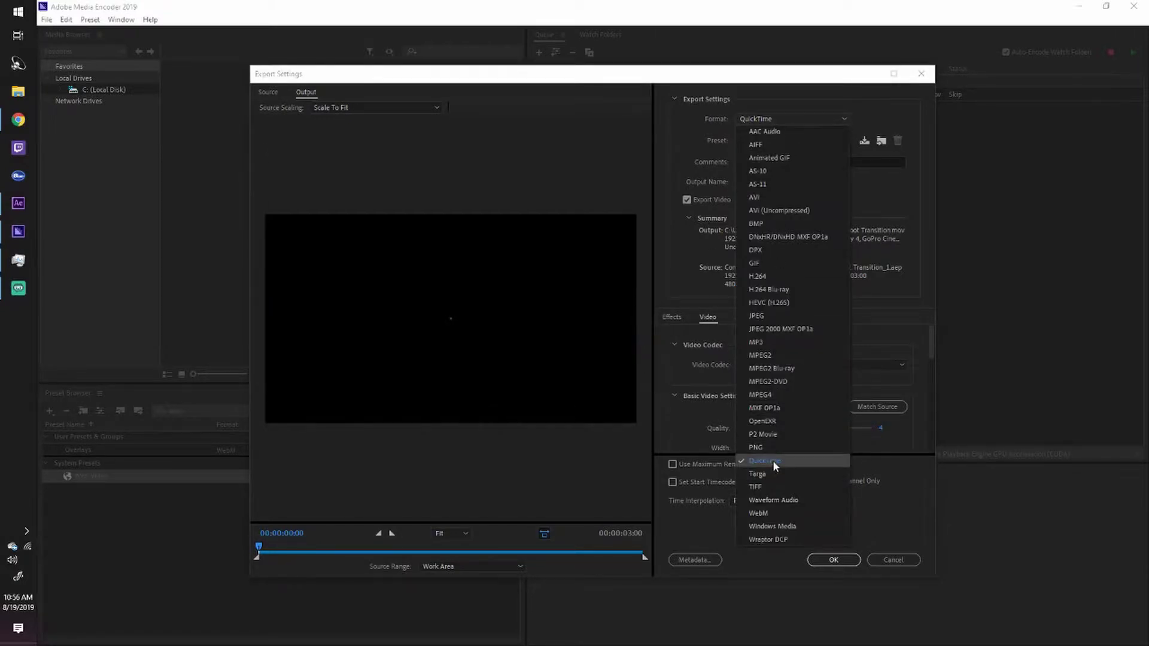
{"action": "left_click", "coordinate": [773, 460]}
{"action": "left_click", "coordinate": [811, 141]}
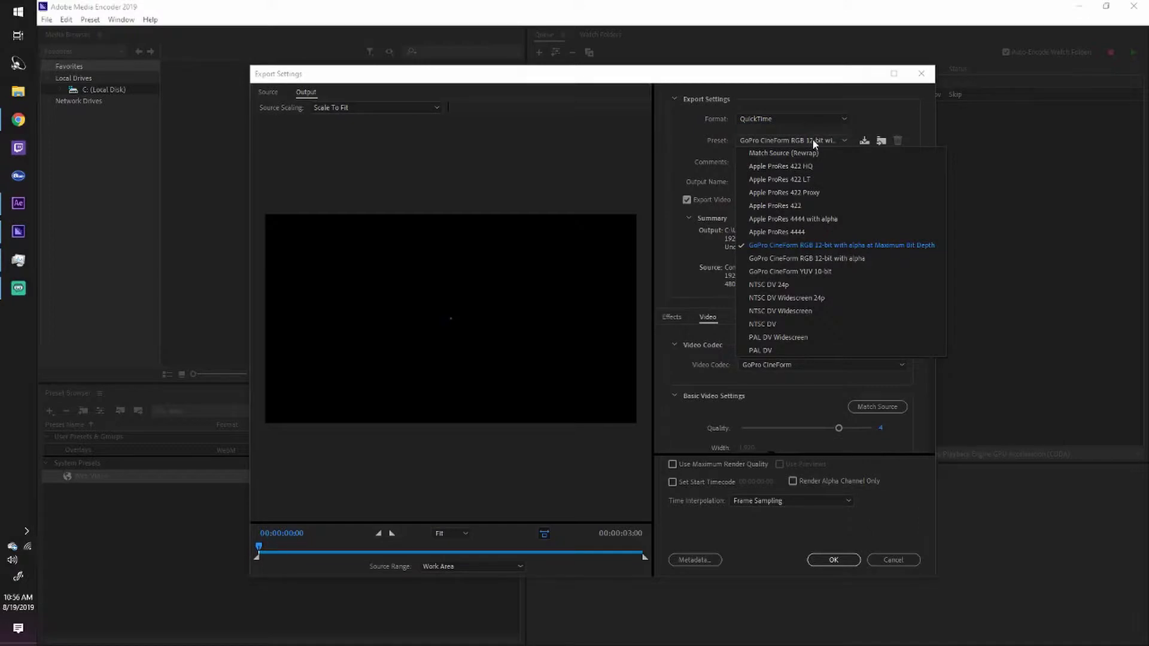
{"action": "left_click", "coordinate": [933, 245]}
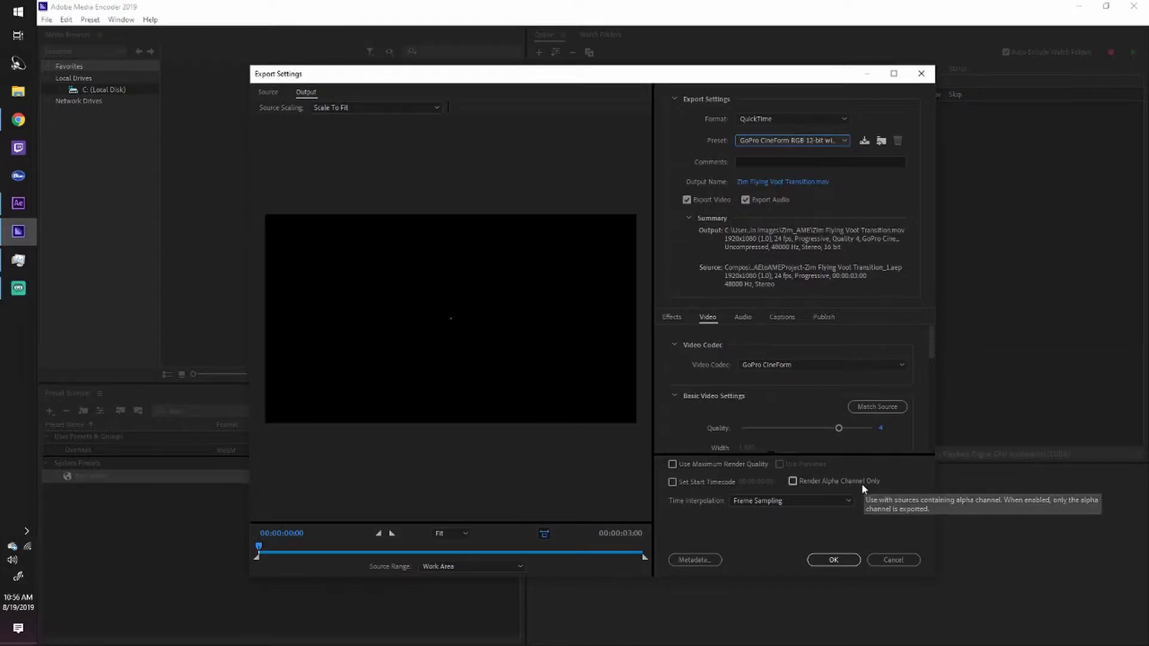
{"action": "left_click", "coordinate": [821, 142]}
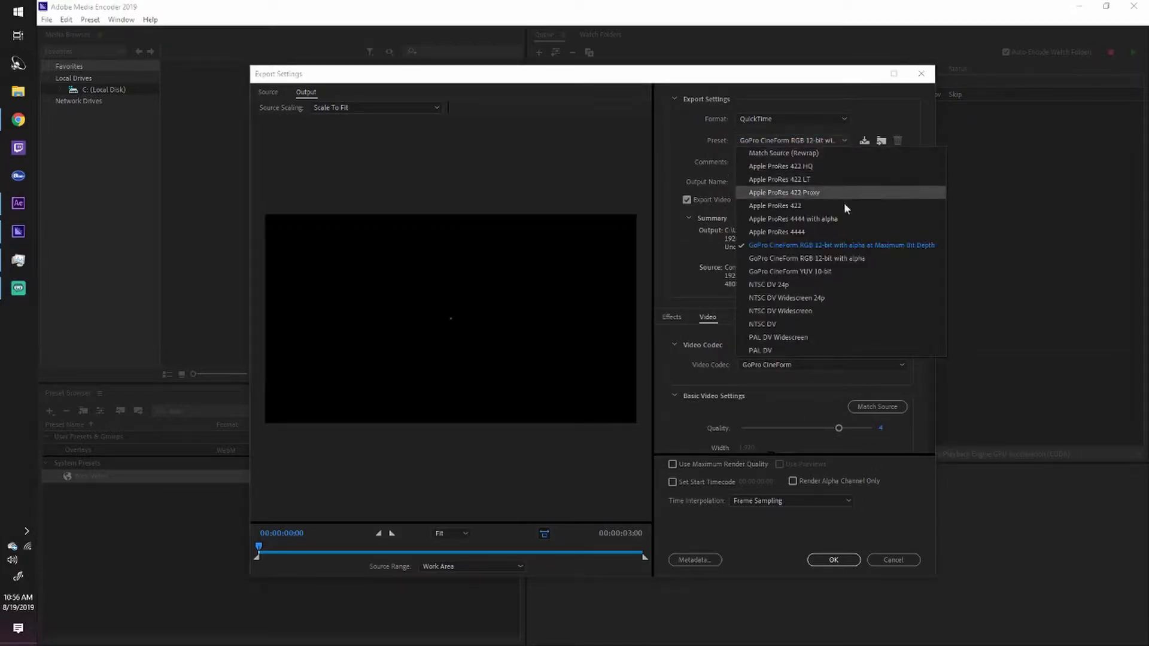
{"action": "left_click", "coordinate": [823, 142]}
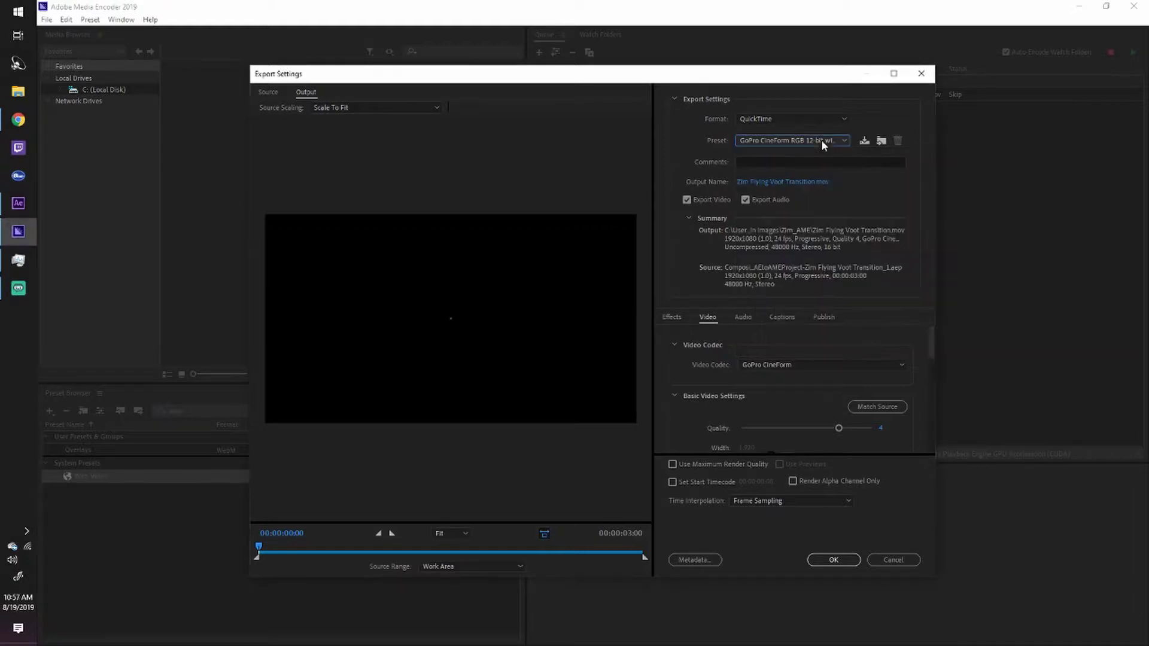
{"action": "left_click", "coordinate": [828, 562]}
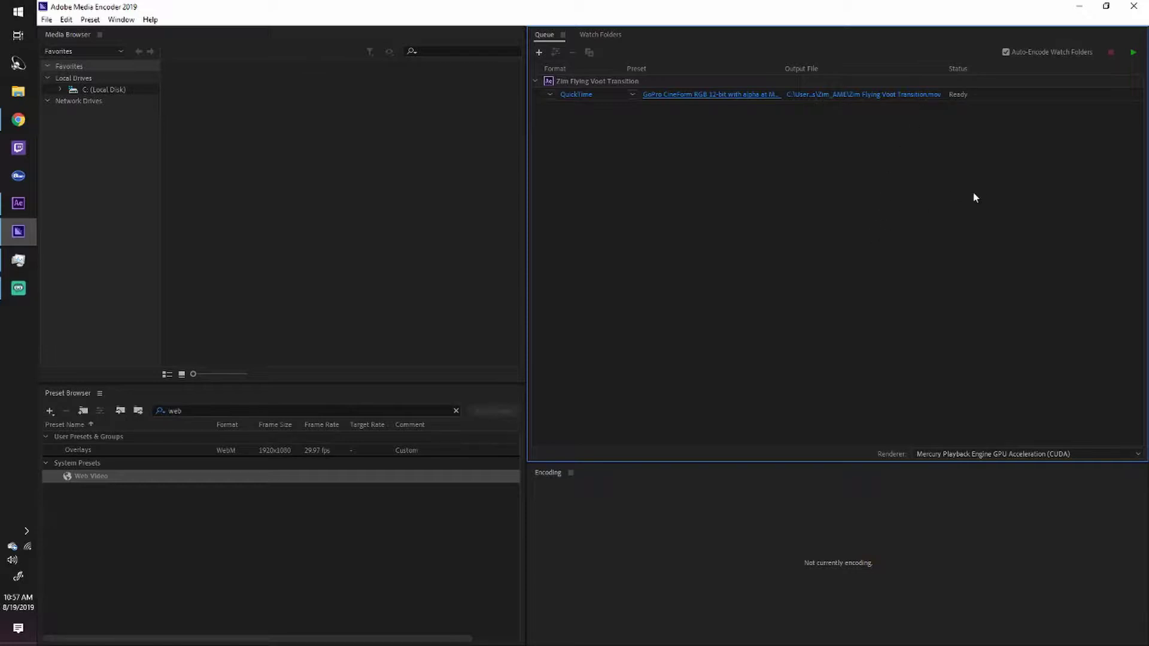
- Encode the queued Voot transition to a .mov file, then minimize Media Encoder
{"action": "left_click", "coordinate": [1135, 56]}
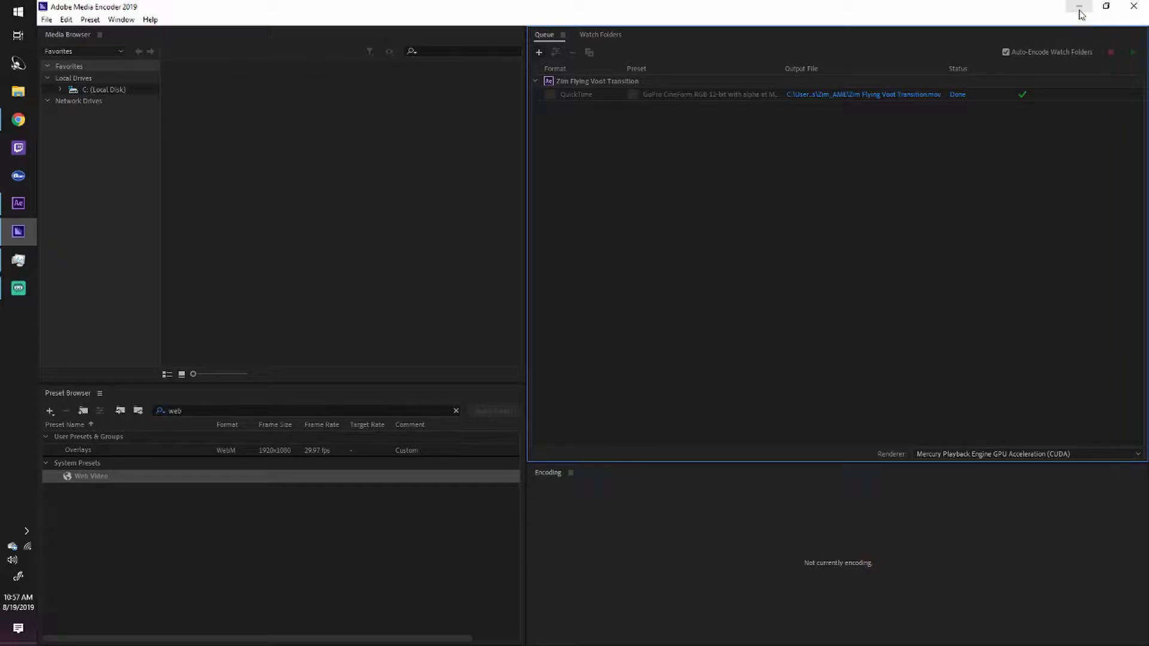
{"action": "left_click", "coordinate": [1079, 11]}
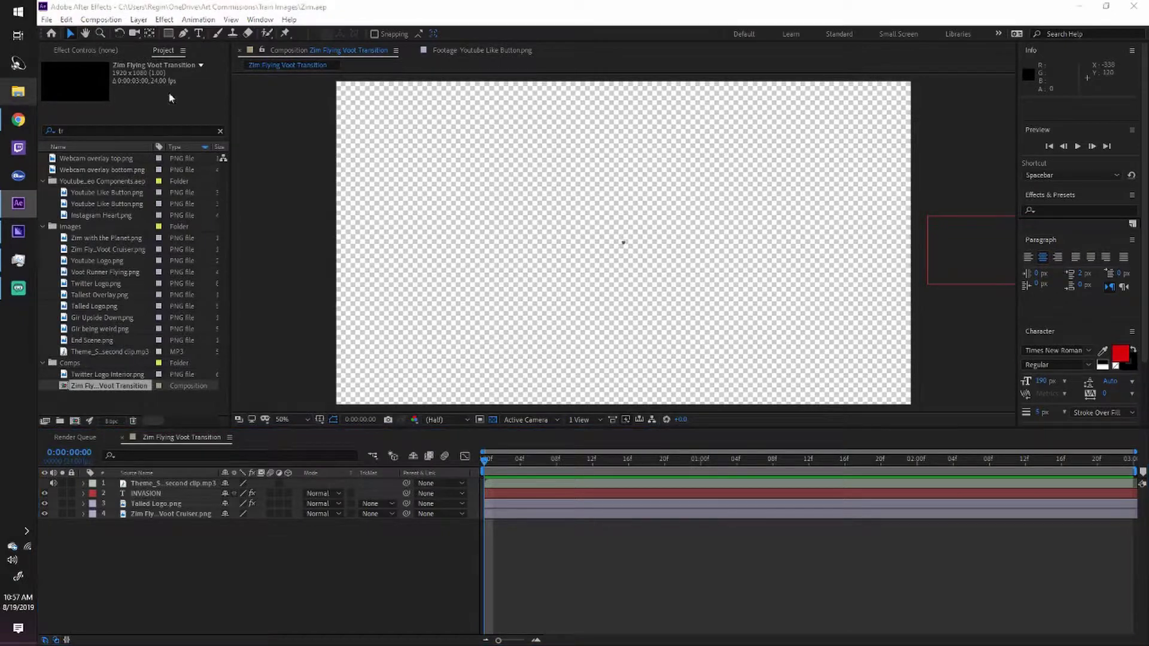
- Confirm Zim Flying Voot Transition.mov is in Zim_AME, then return to the aconvert MOV-to-WebM page
{"action": "key", "text": "super+e"}
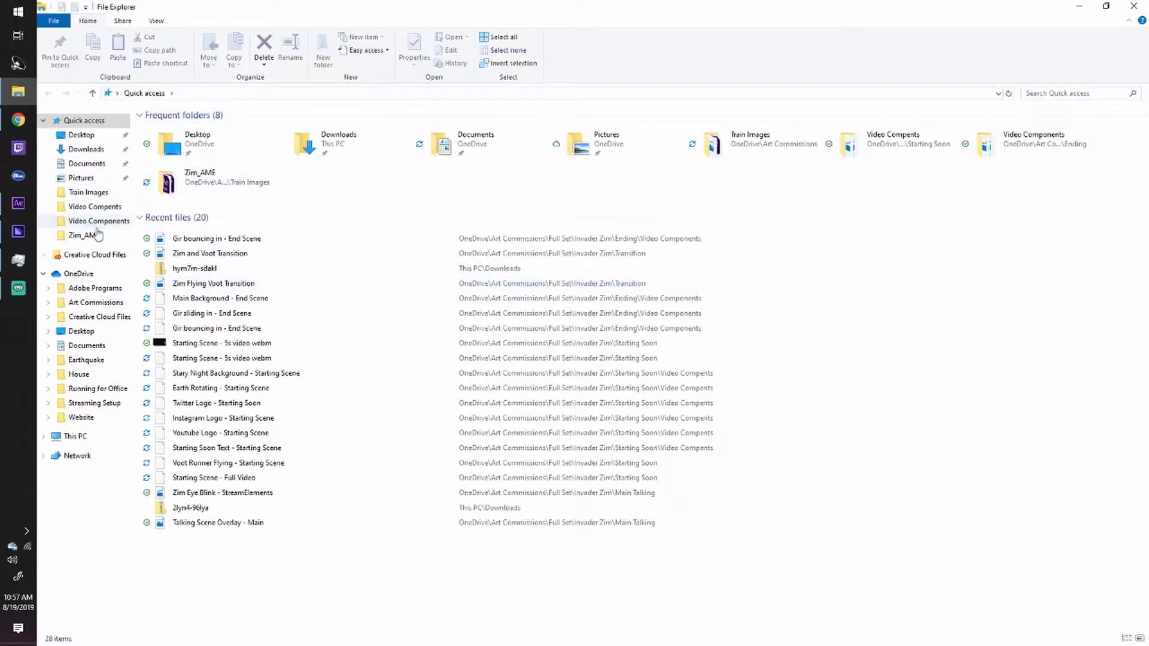
{"action": "left_click", "coordinate": [84, 235]}
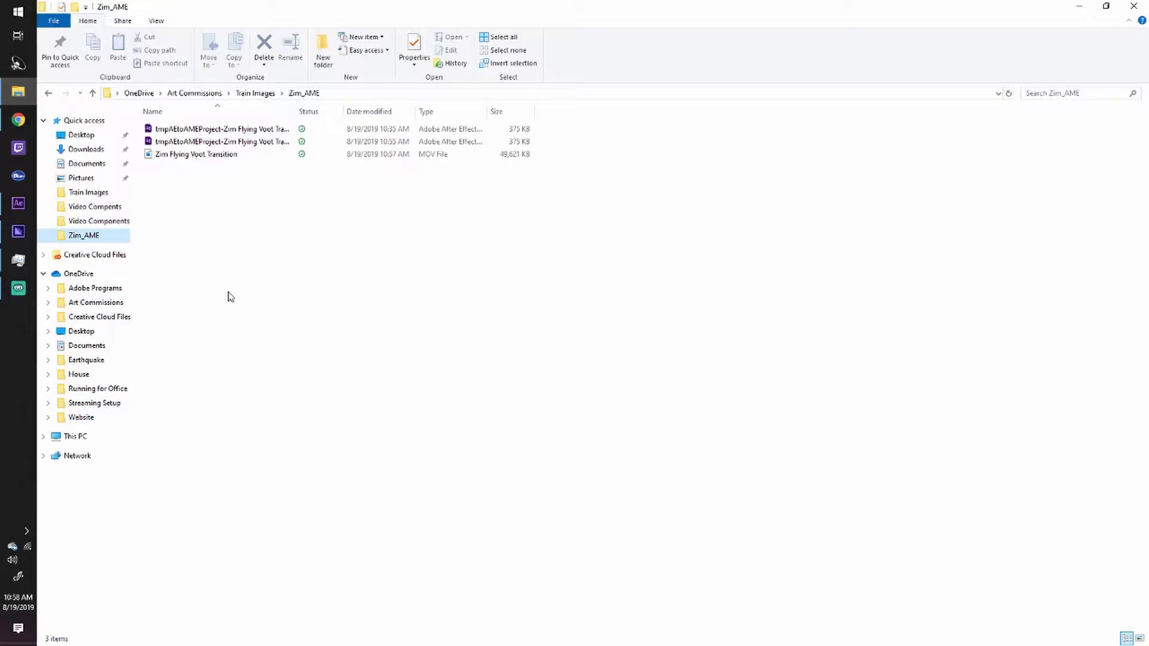
{"action": "mouse_move", "coordinate": [18, 120]}
{"action": "left_click", "coordinate": [60, 129]}
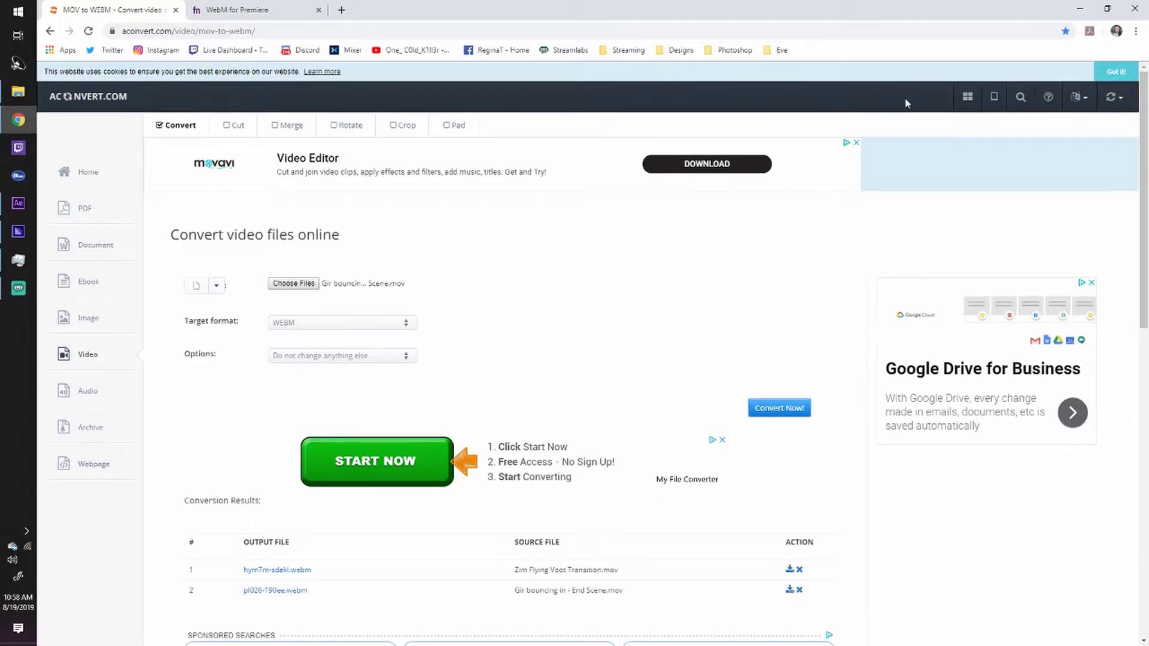
- Dismiss the cookie notice and choose the Gir sliding in - End Scene video as the source
{"action": "left_click", "coordinate": [1101, 76]}
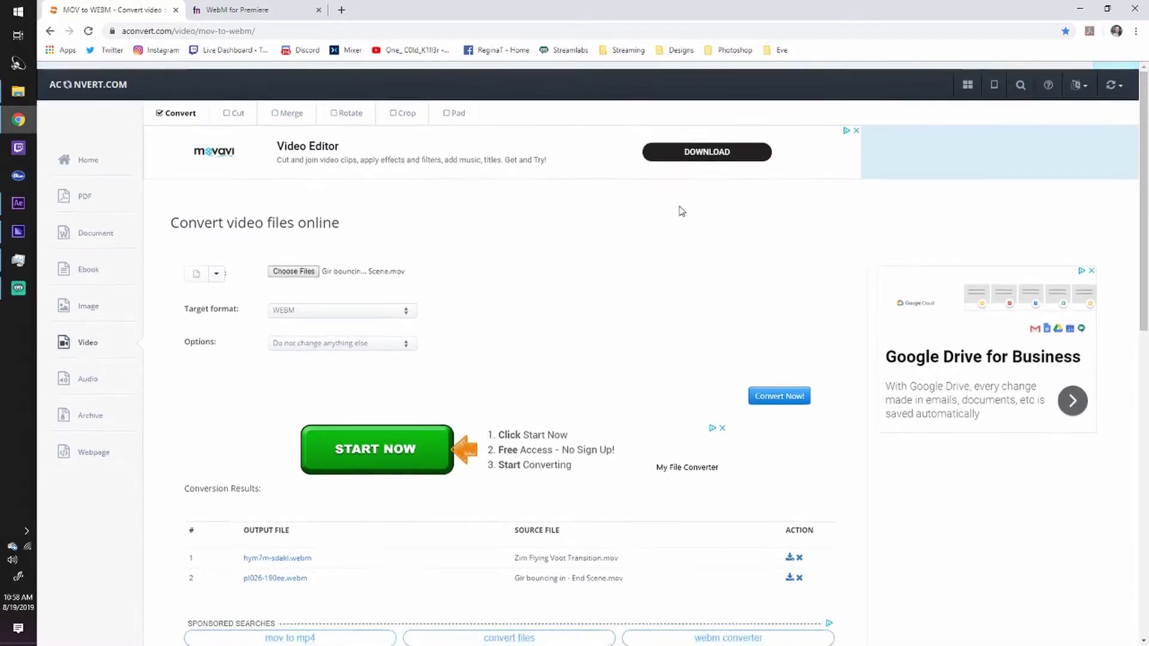
{"action": "scroll", "coordinate": [475, 356], "scroll_direction": "down", "scroll_amount": 2}
{"action": "scroll", "coordinate": [475, 356], "scroll_direction": "down", "scroll_amount": 1}
{"action": "scroll", "coordinate": [475, 356], "scroll_direction": "up", "scroll_amount": 3}
{"action": "scroll", "coordinate": [475, 355], "scroll_direction": "down", "scroll_amount": 4}
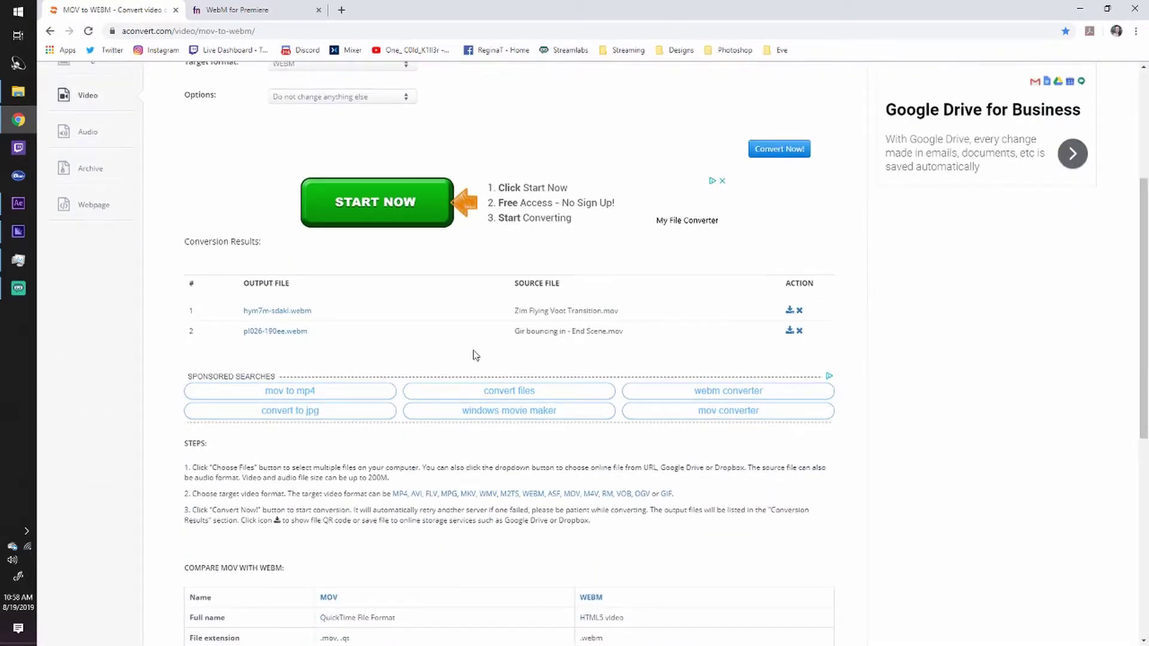
{"action": "scroll", "coordinate": [475, 356], "scroll_direction": "up", "scroll_amount": 4}
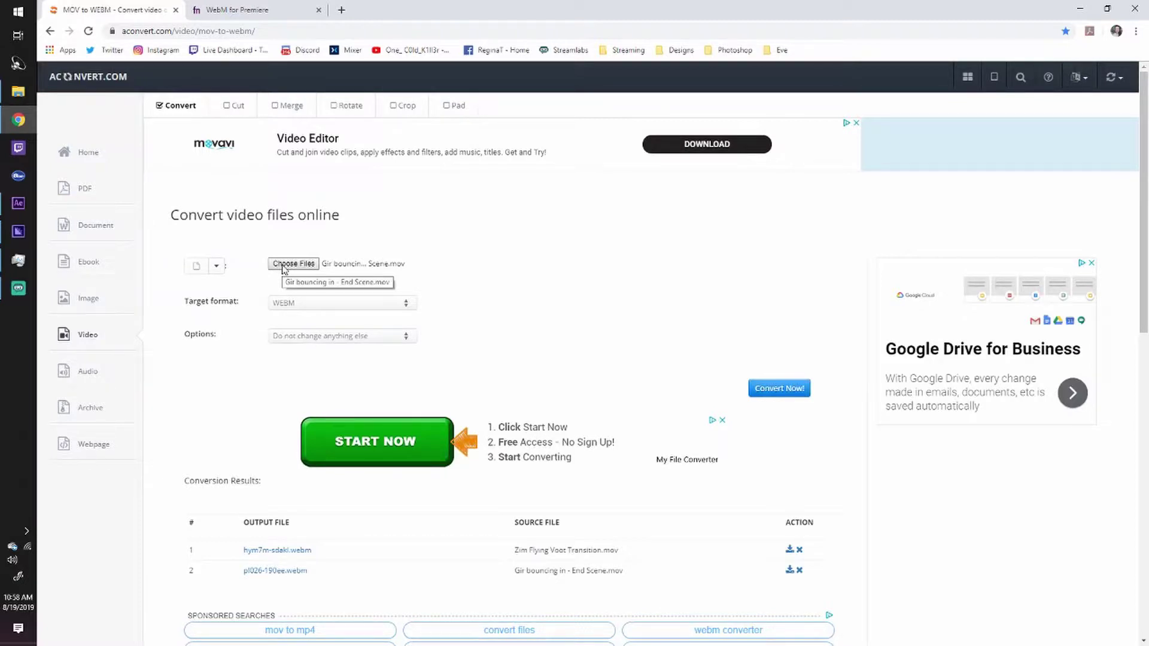
{"action": "left_click", "coordinate": [284, 264]}
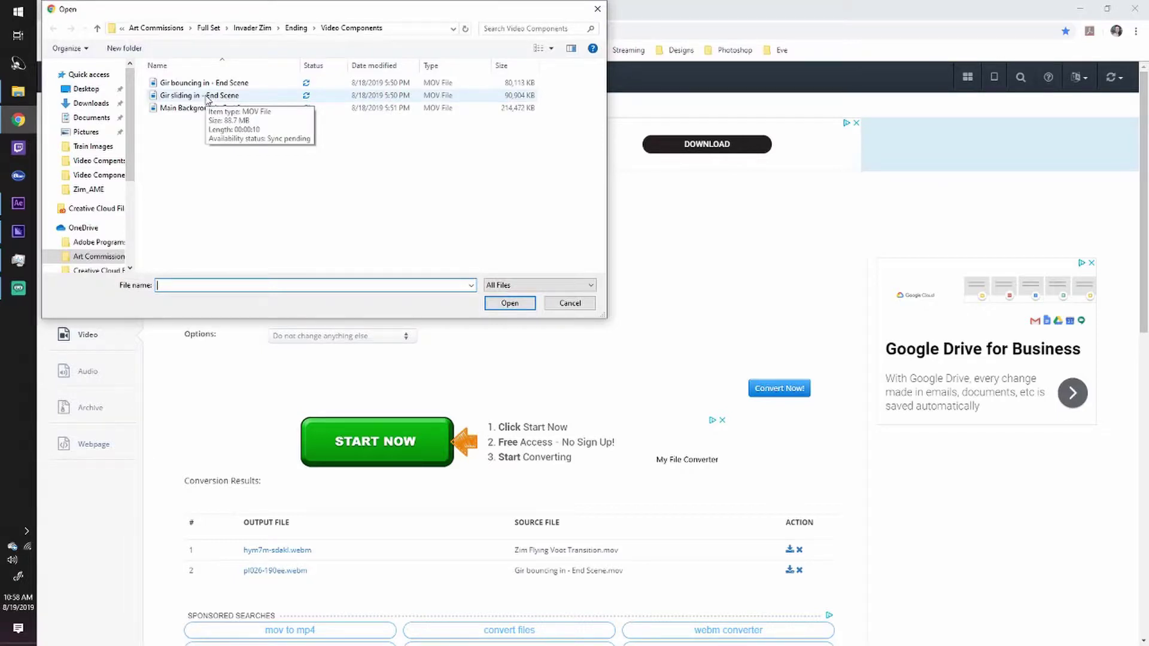
{"action": "double_click", "coordinate": [207, 97]}
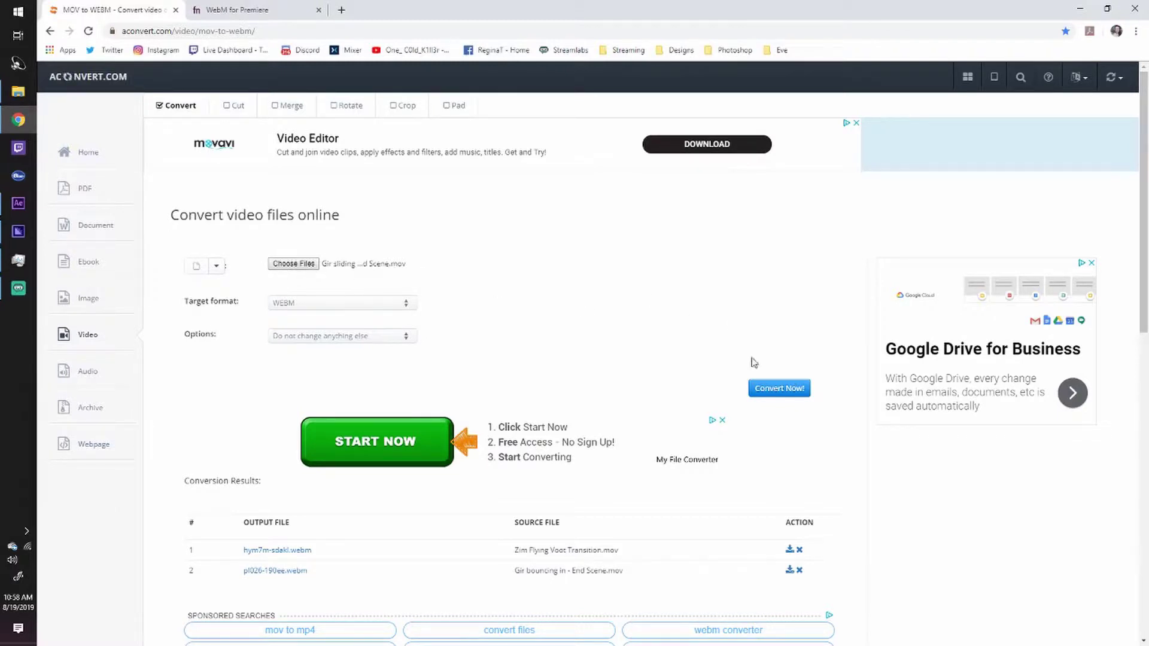
- Convert the MOV to WebM and download the result as nxtzz-5s0wh.zip
{"action": "left_click", "coordinate": [767, 389]}
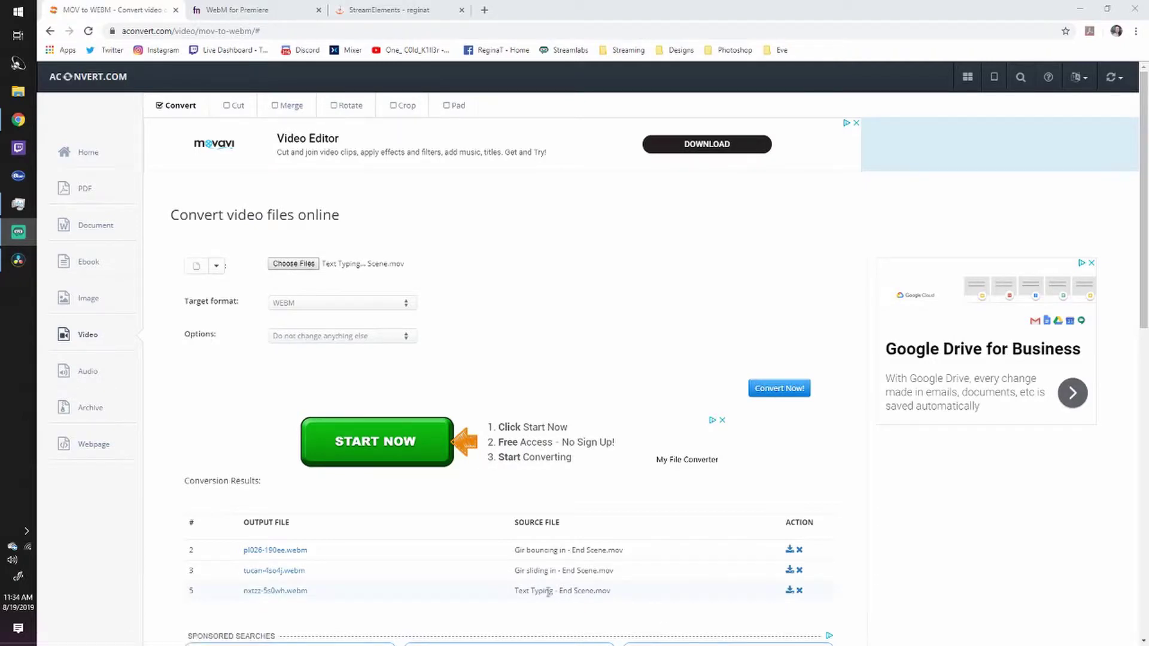
{"action": "left_click", "coordinate": [790, 591]}
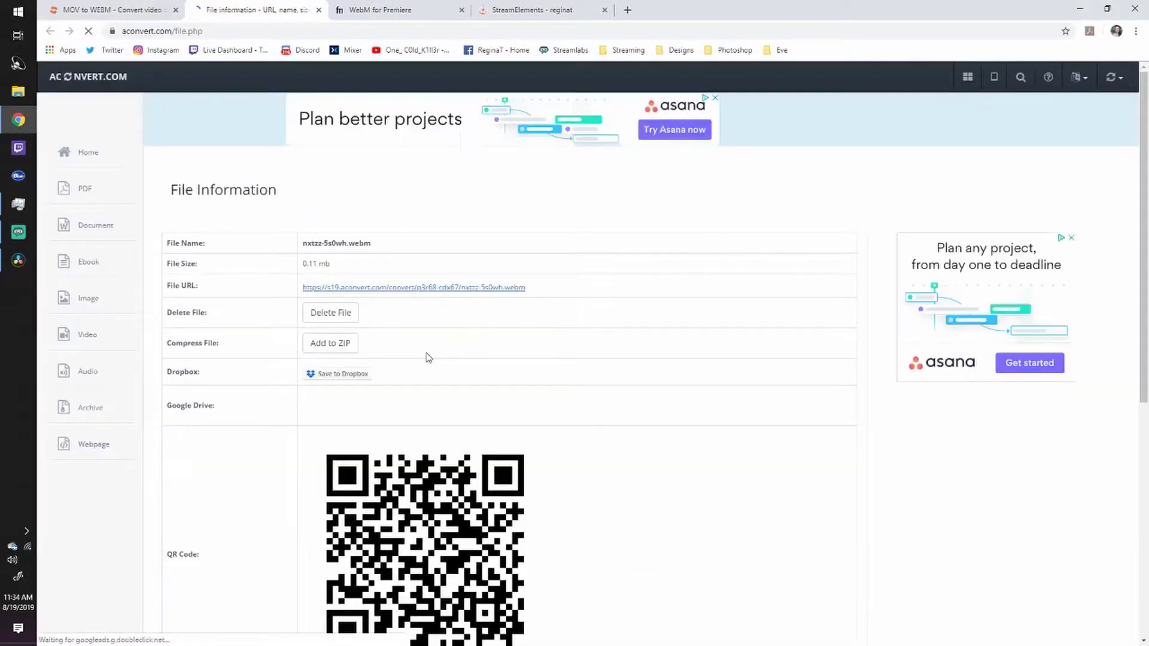
{"action": "left_click", "coordinate": [332, 343]}
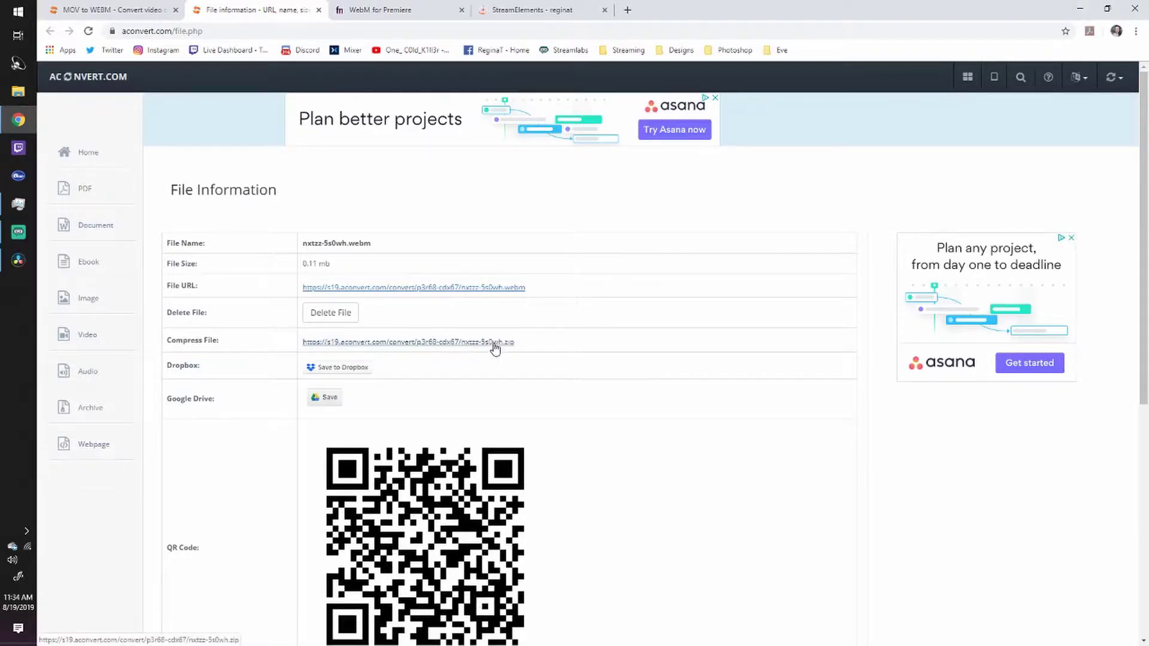
{"action": "left_click", "coordinate": [453, 344]}
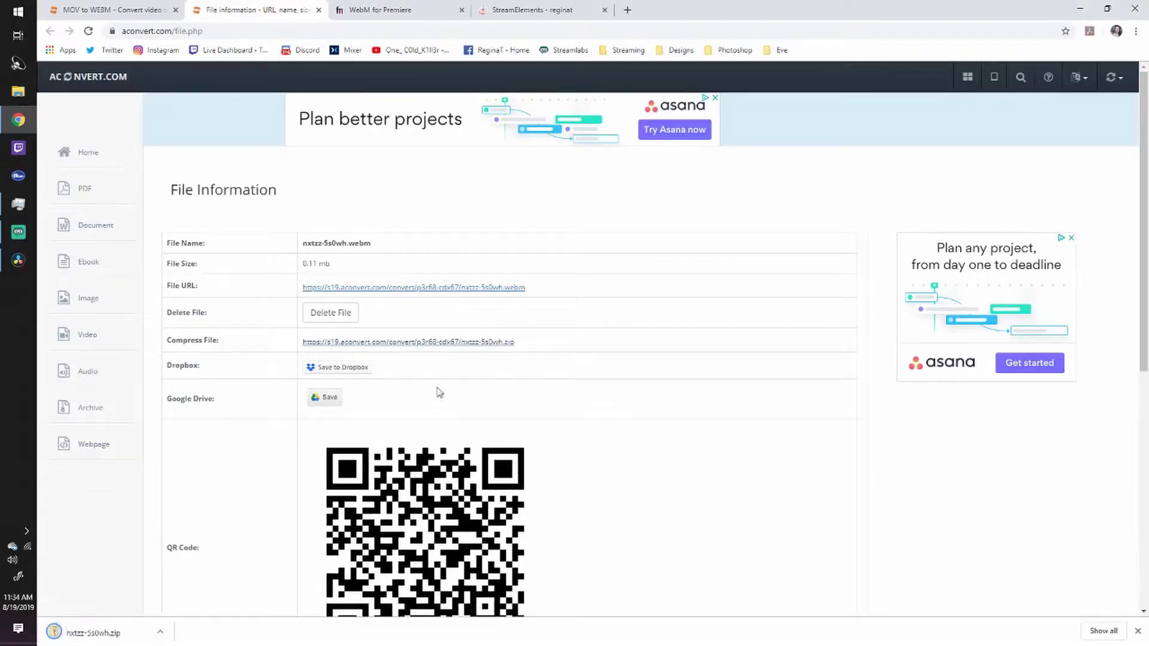
- Extract the downloaded zip and open its p3r68-cdx67 subfolder
{"action": "left_click", "coordinate": [107, 633]}
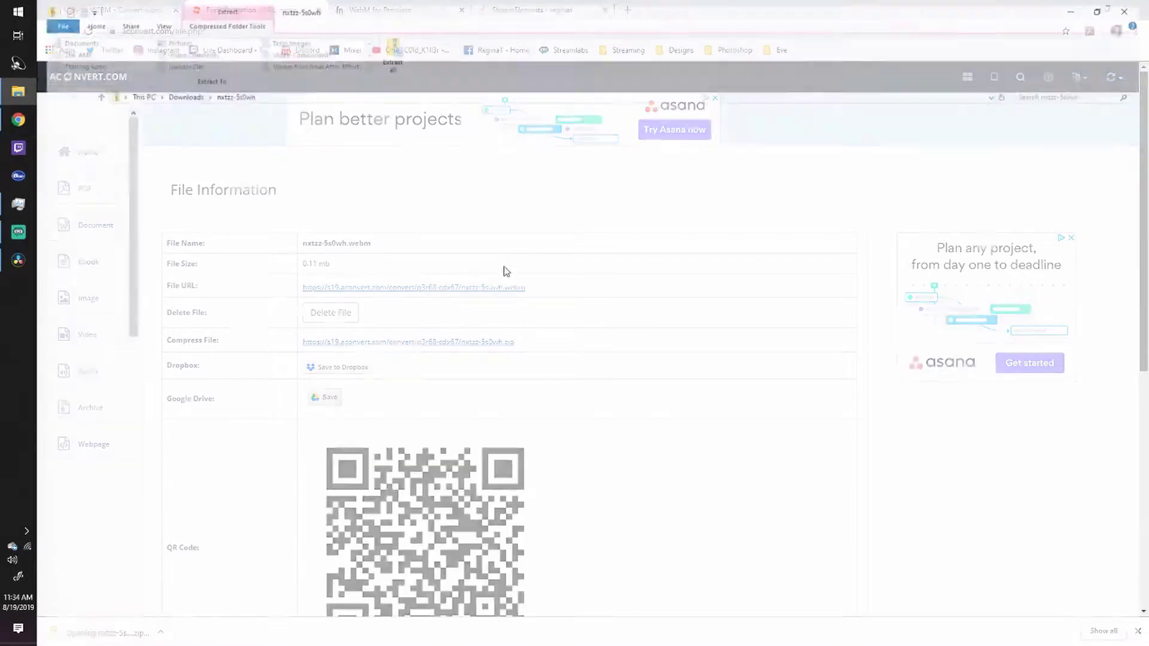
{"action": "left_click", "coordinate": [389, 61]}
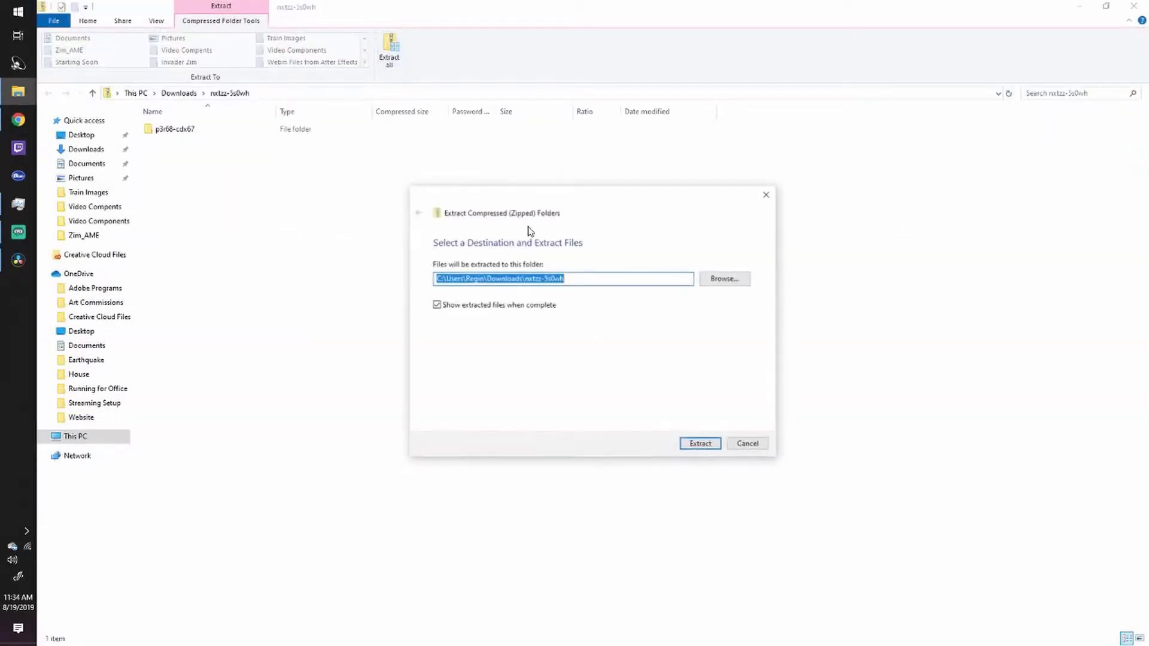
{"action": "left_click", "coordinate": [702, 446]}
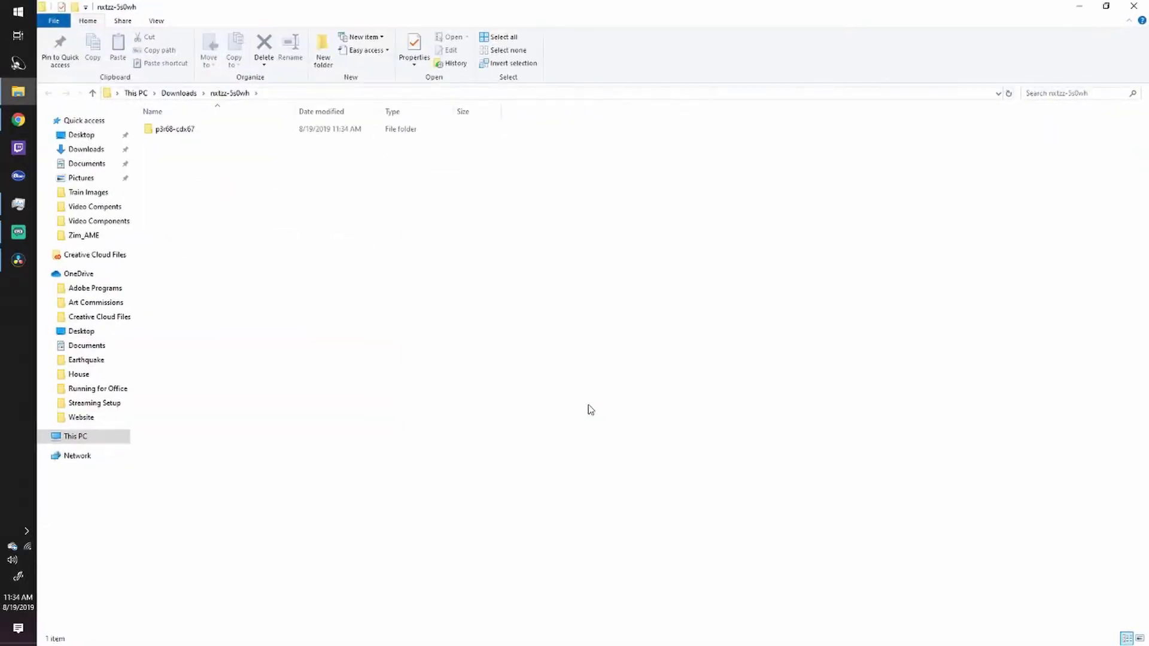
{"action": "double_click", "coordinate": [210, 133]}
- Rename the converted video to 'Text Typing - End Scene Webm'
{"action": "left_click", "coordinate": [172, 156]}
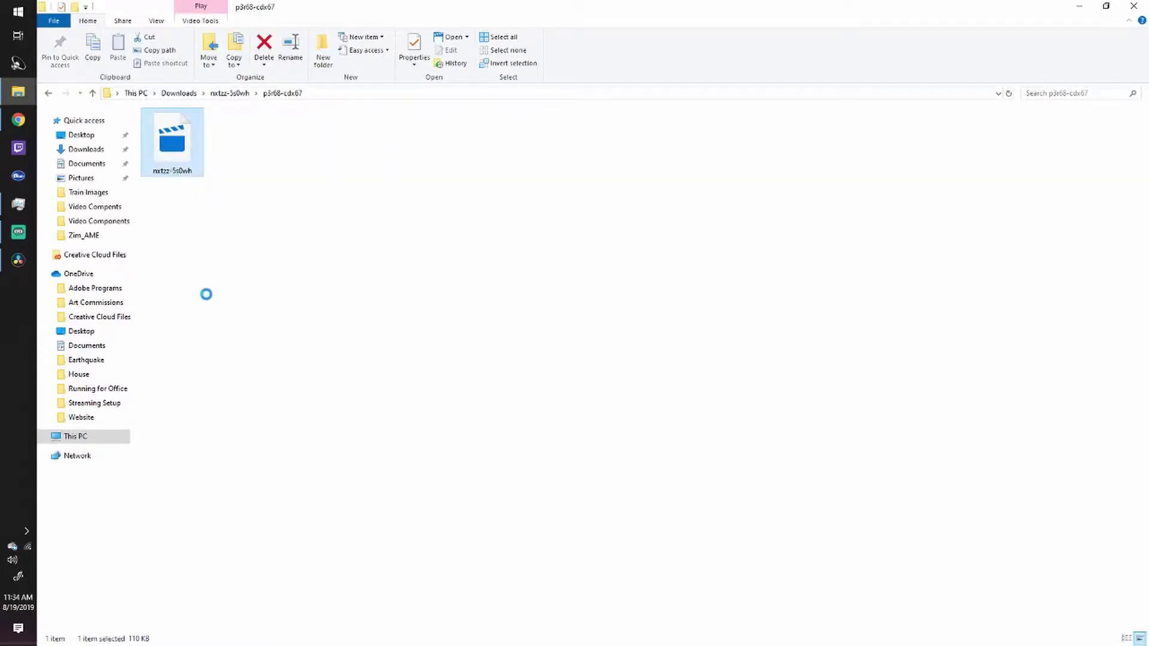
{"action": "key", "text": "shift+F10"}
{"action": "left_click", "coordinate": [156, 346]}
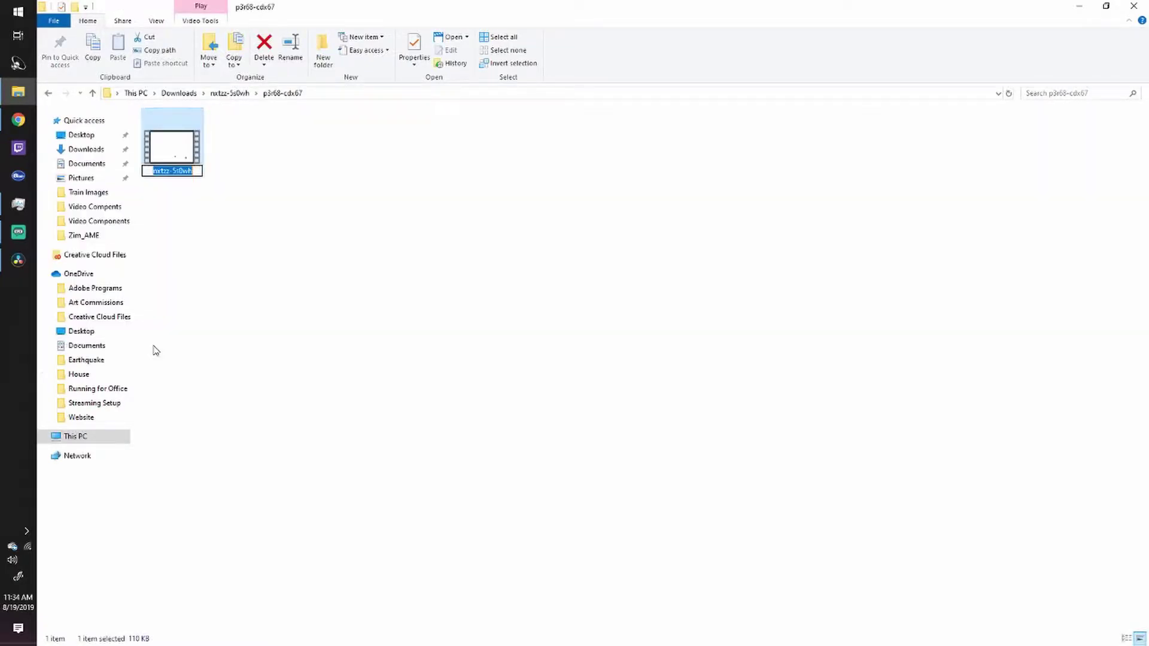
{"action": "type", "text": "Text Typing - End Scene"}
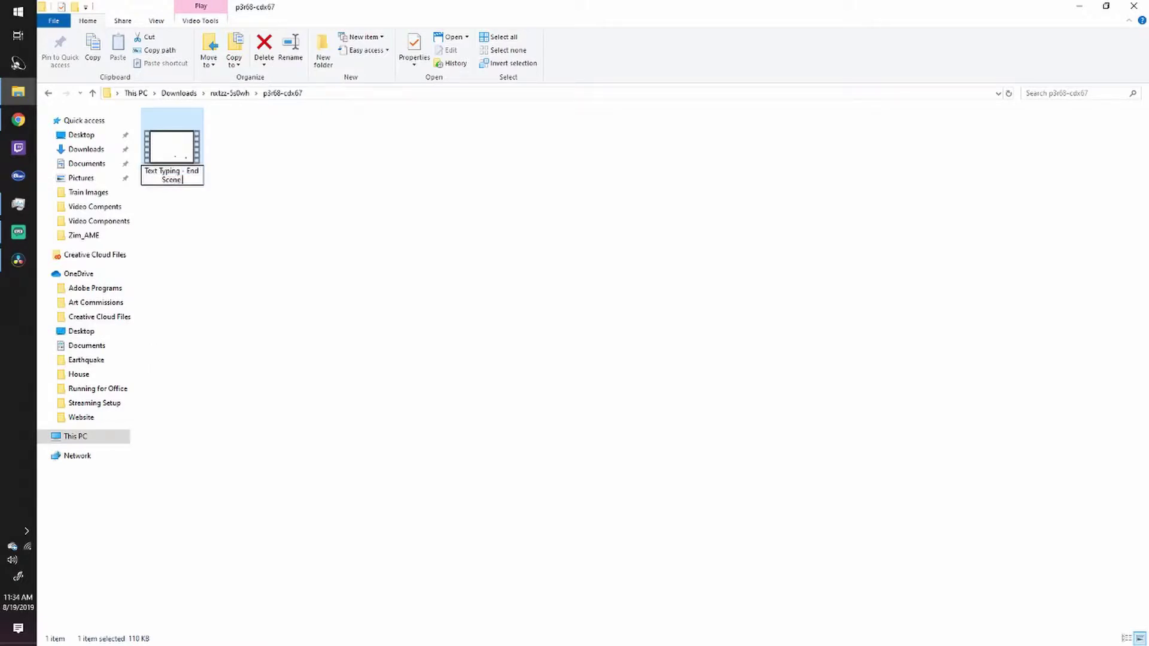
{"action": "type", "text": " Webm"}
{"action": "left_click", "coordinate": [282, 215]}
- Move the renamed WebM into the Video Components folder
{"action": "left_click", "coordinate": [175, 153]}
{"action": "double_click", "coordinate": [178, 147]}
{"action": "key", "text": "shift+F10"}
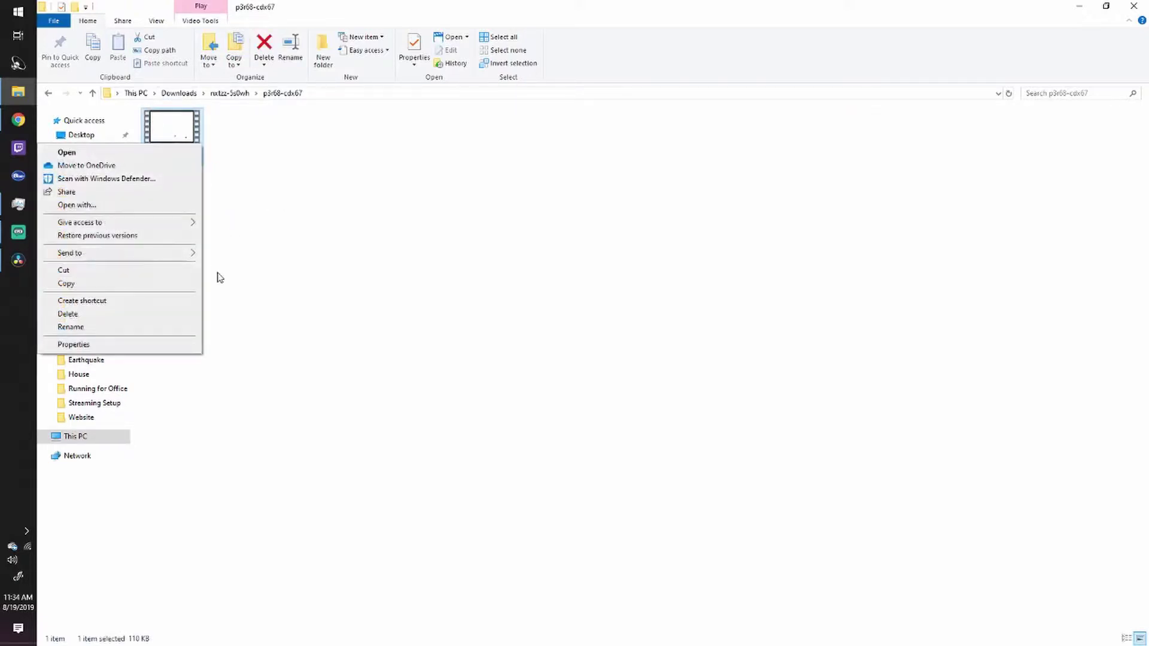
{"action": "left_click", "coordinate": [289, 244]}
{"action": "left_click_drag", "start_coordinate": [172, 129], "coordinate": [111, 224]}
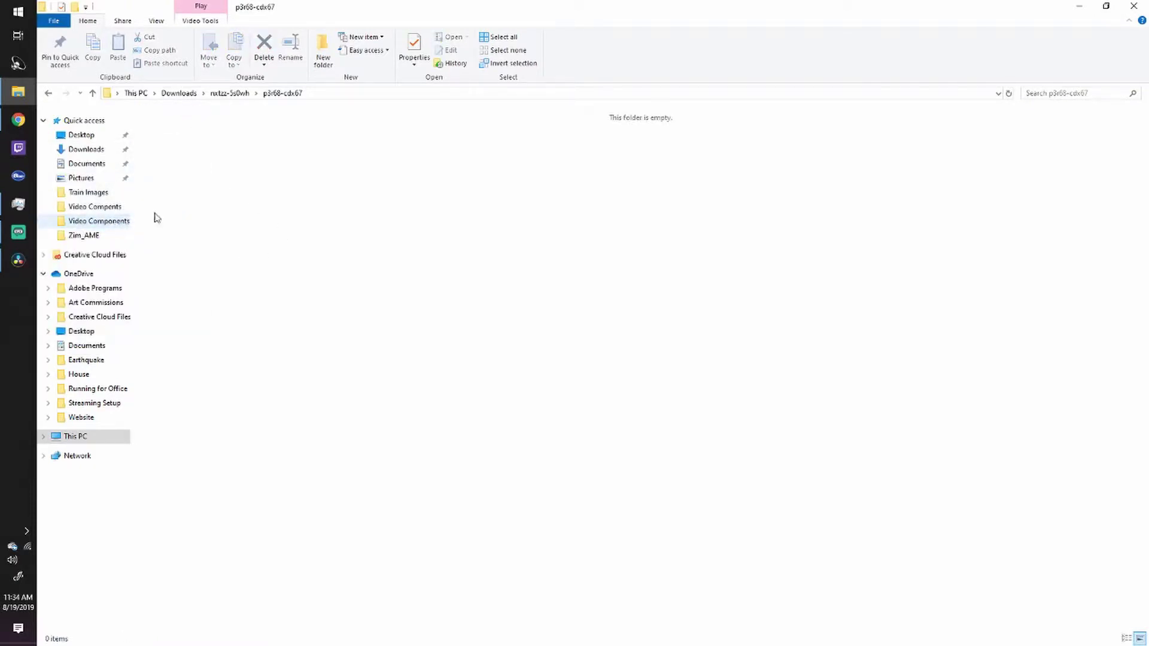
{"action": "key", "text": "alt+Up"}
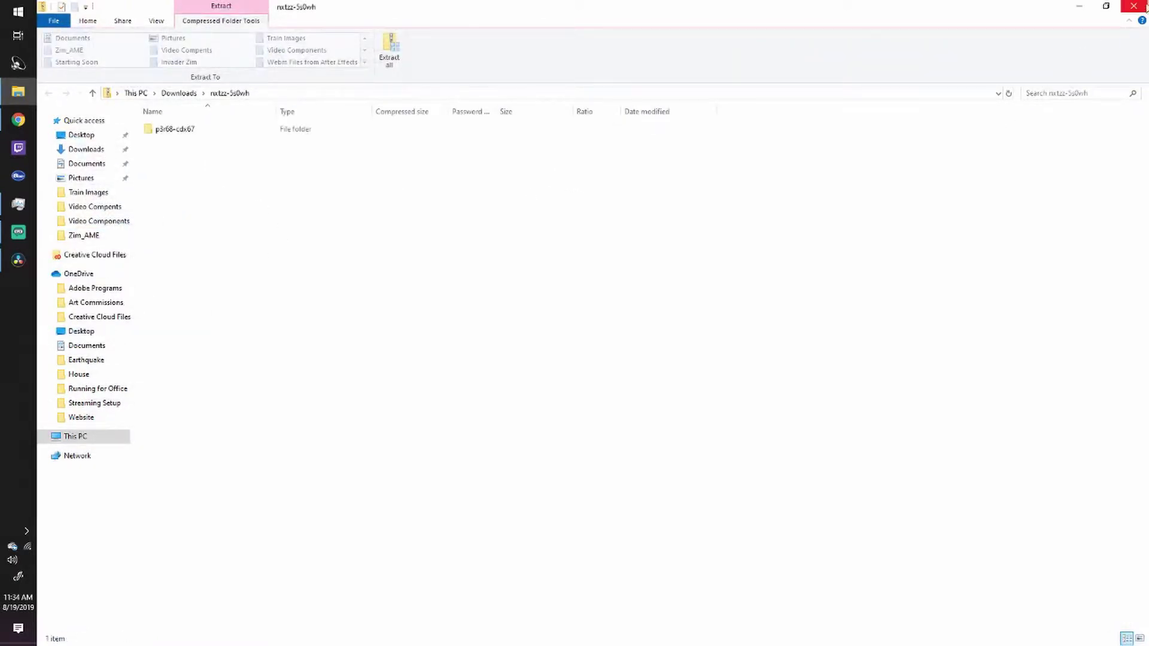
- Close File Explorer and both aconvert tabs, leaving the StreamElements overlays page in front
{"action": "left_click", "coordinate": [1145, 8]}
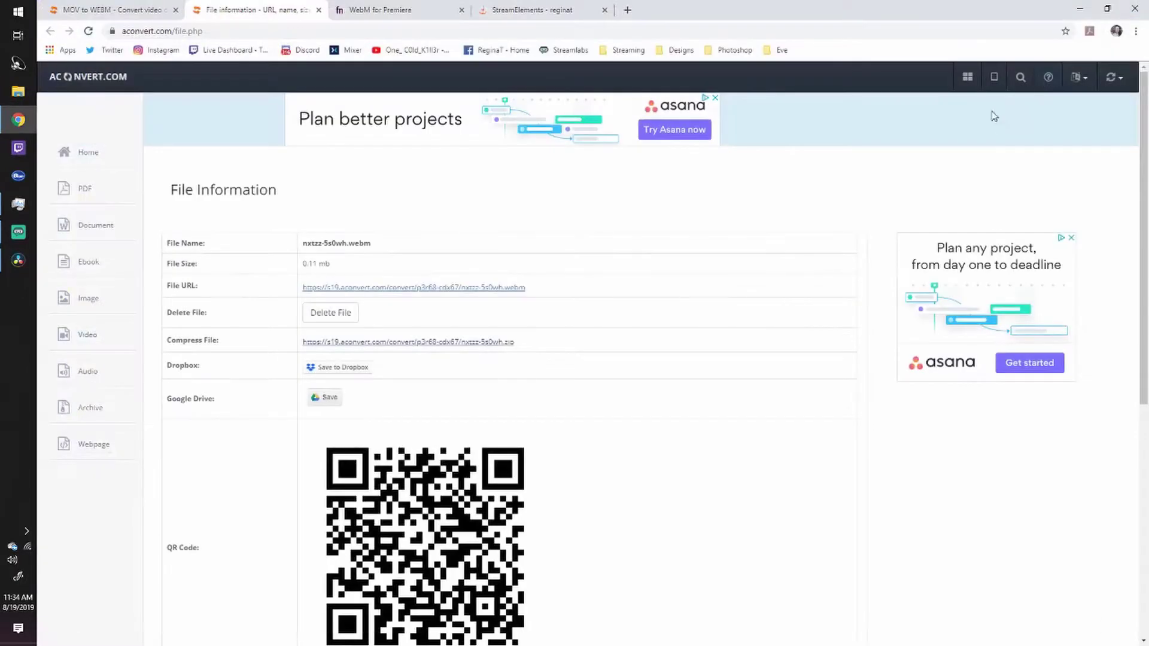
{"action": "left_click", "coordinate": [319, 10]}
{"action": "left_click", "coordinate": [176, 9]}
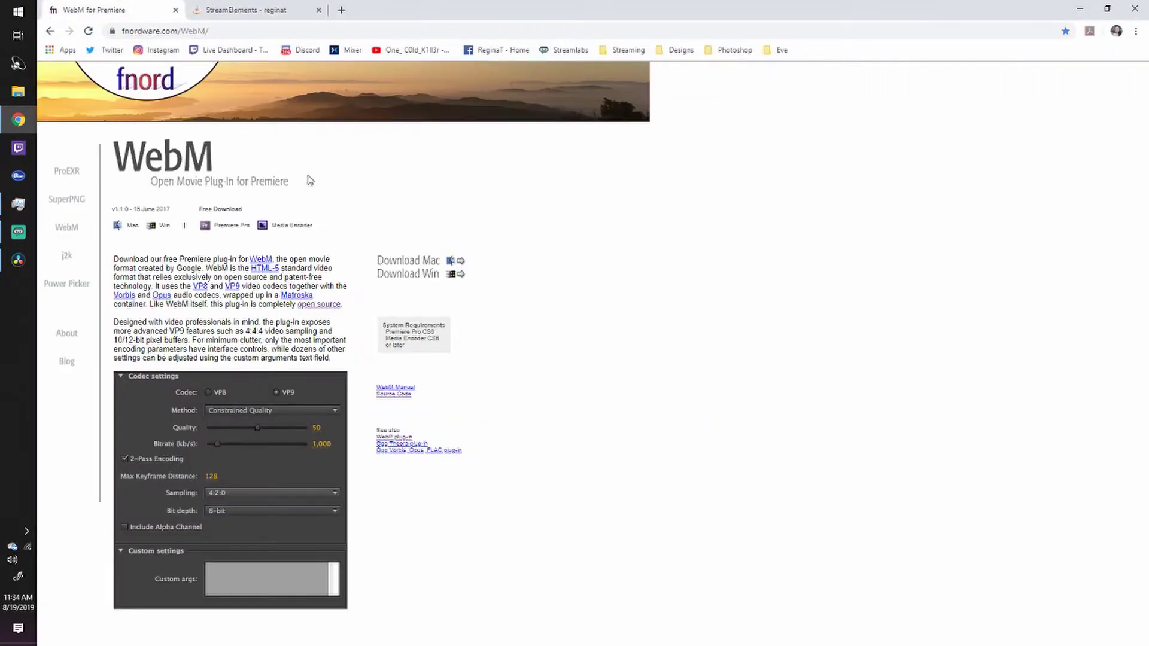
{"action": "left_click", "coordinate": [236, 18]}
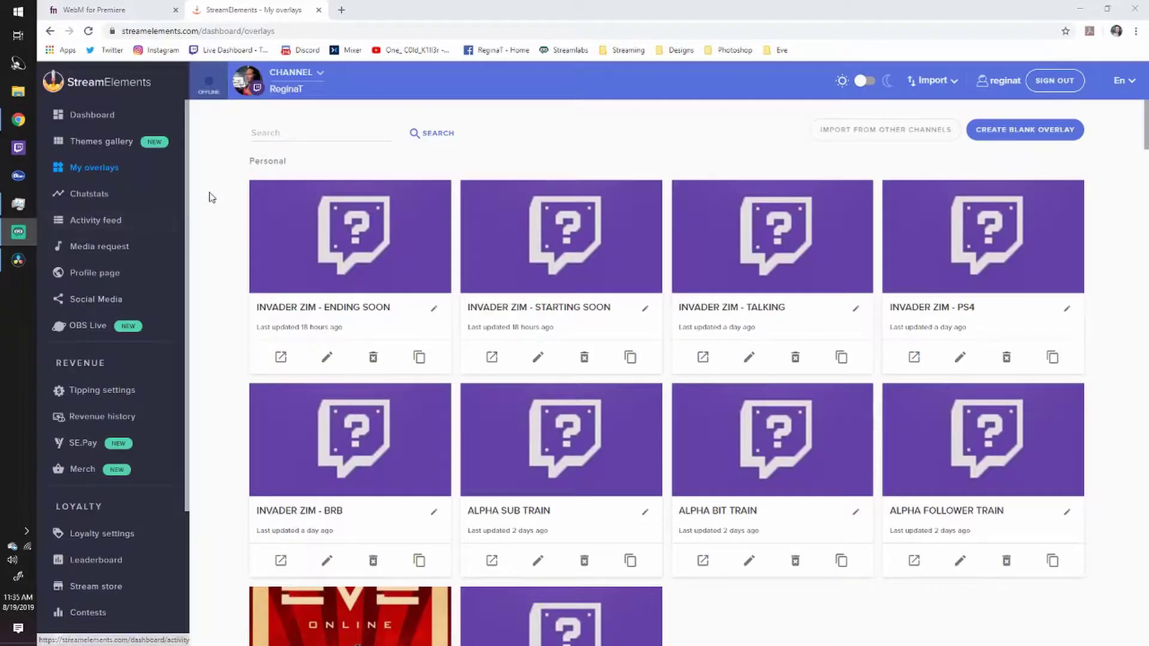
- Open the INVADER ZIM - ENDING SOON overlay from My overlays, dismissing the New overlay form
{"action": "left_click", "coordinate": [103, 170]}
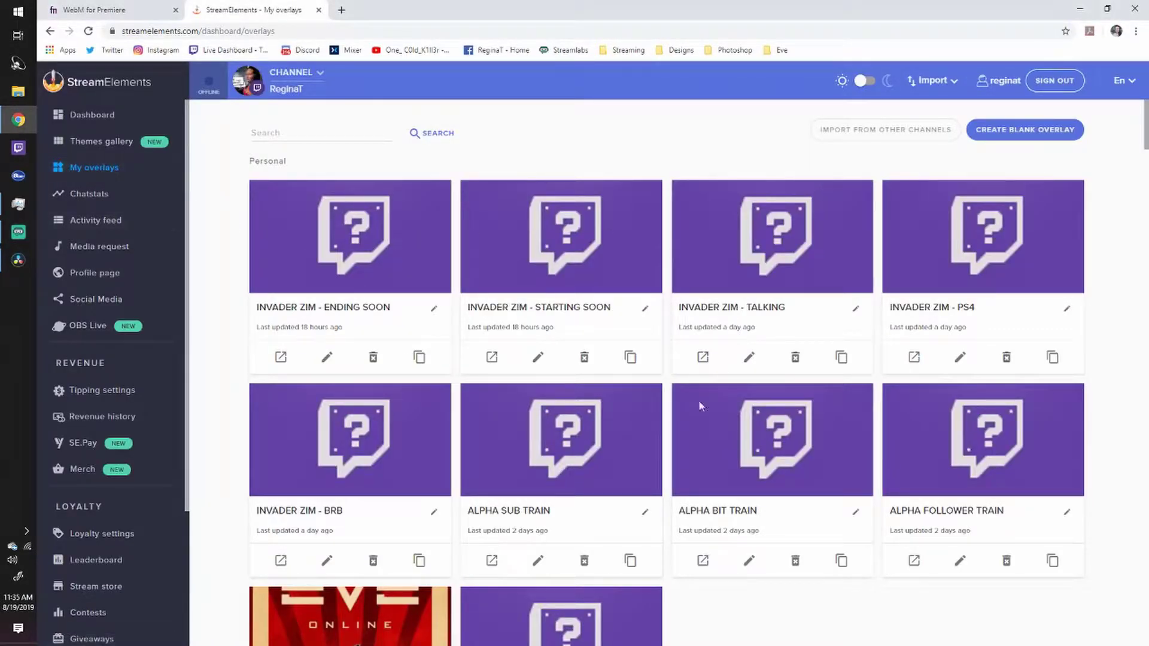
{"action": "scroll", "coordinate": [672, 425], "scroll_direction": "down", "scroll_amount": 15}
{"action": "scroll", "coordinate": [649, 441], "scroll_direction": "up", "scroll_amount": 8}
{"action": "scroll", "coordinate": [649, 440], "scroll_direction": "up", "scroll_amount": 10}
{"action": "triple_click", "coordinate": [345, 310]}
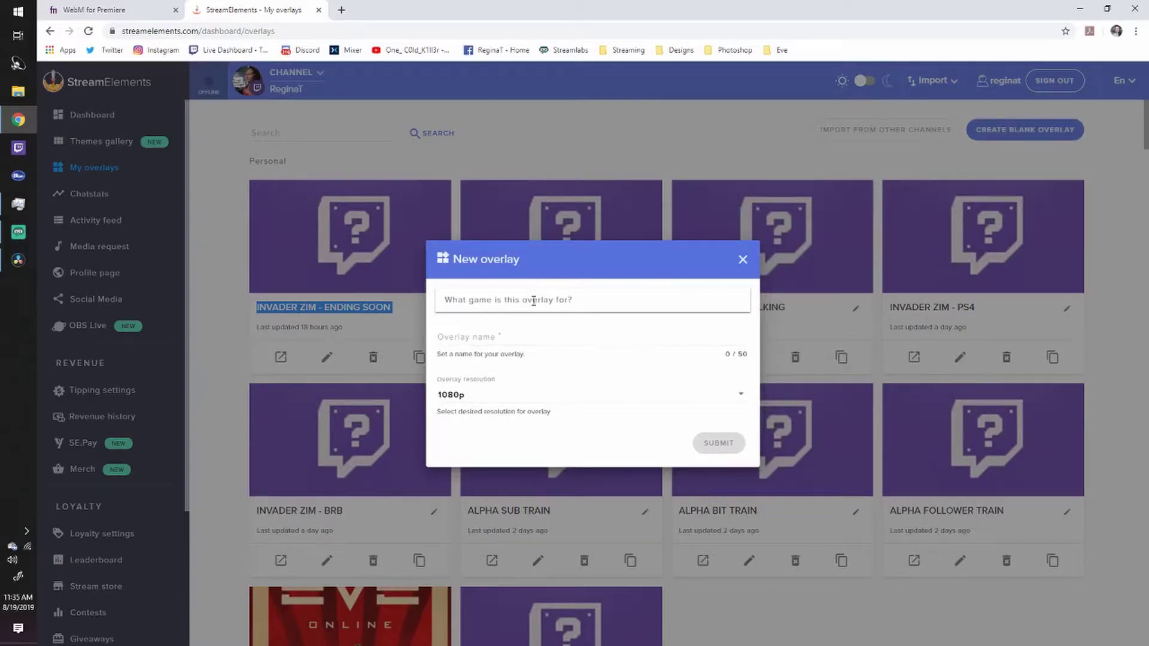
{"action": "left_click", "coordinate": [743, 261]}
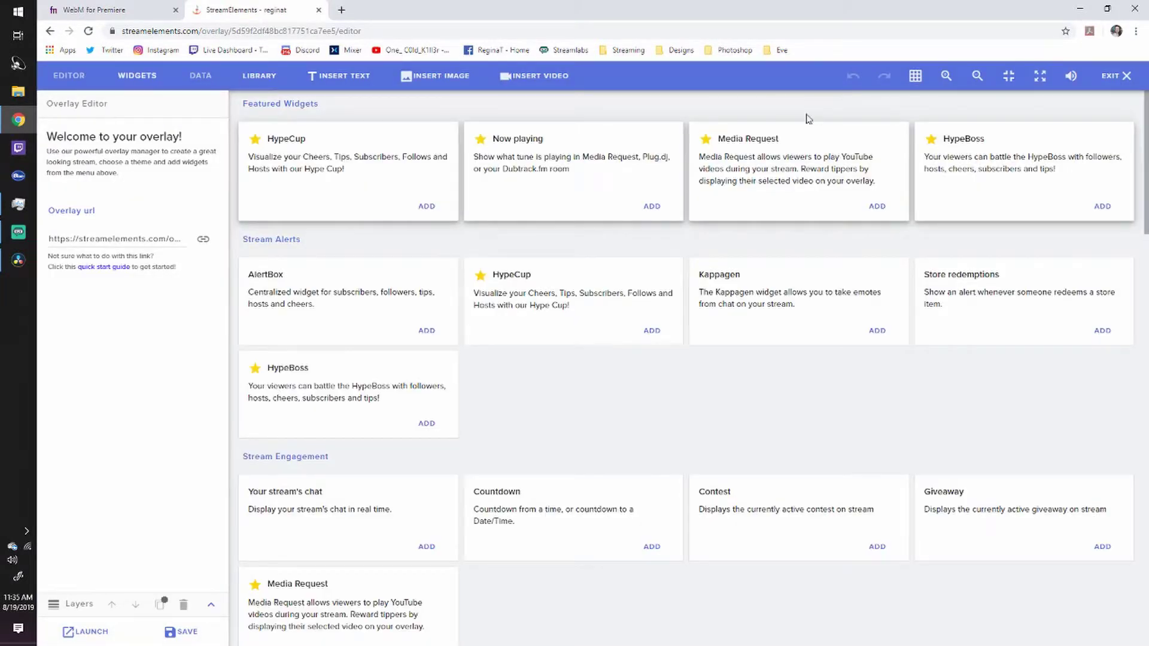
- Fit the overlay canvas to screen and insert an Image 1 widget, opening its media library
{"action": "left_click", "coordinate": [60, 81]}
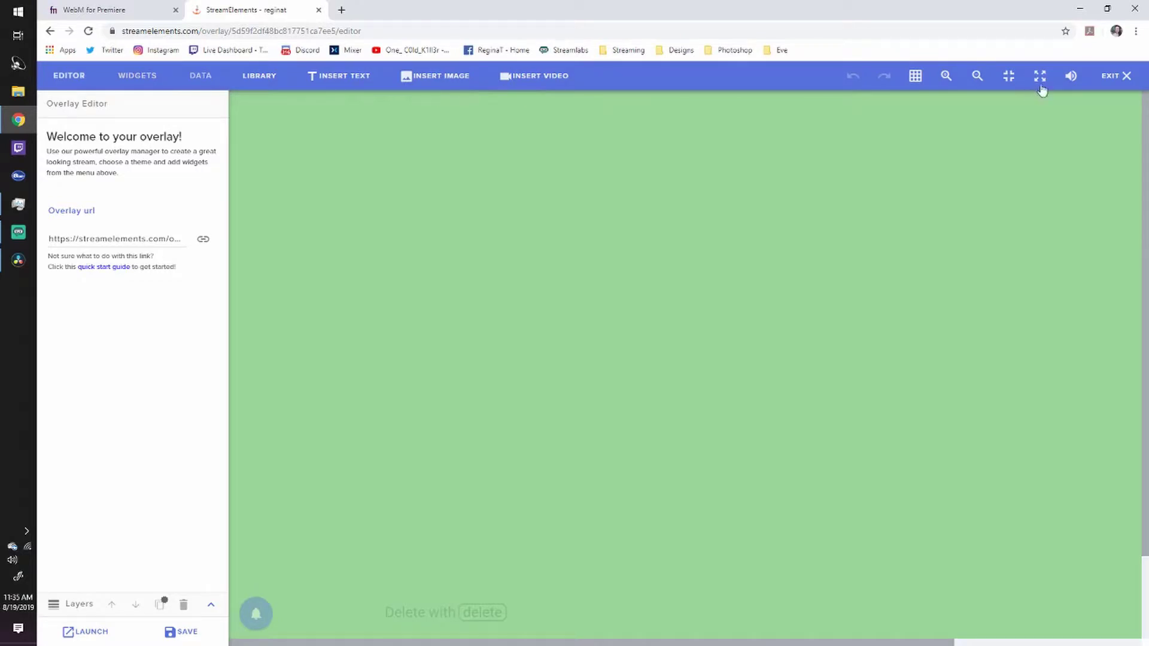
{"action": "left_click", "coordinate": [1009, 77]}
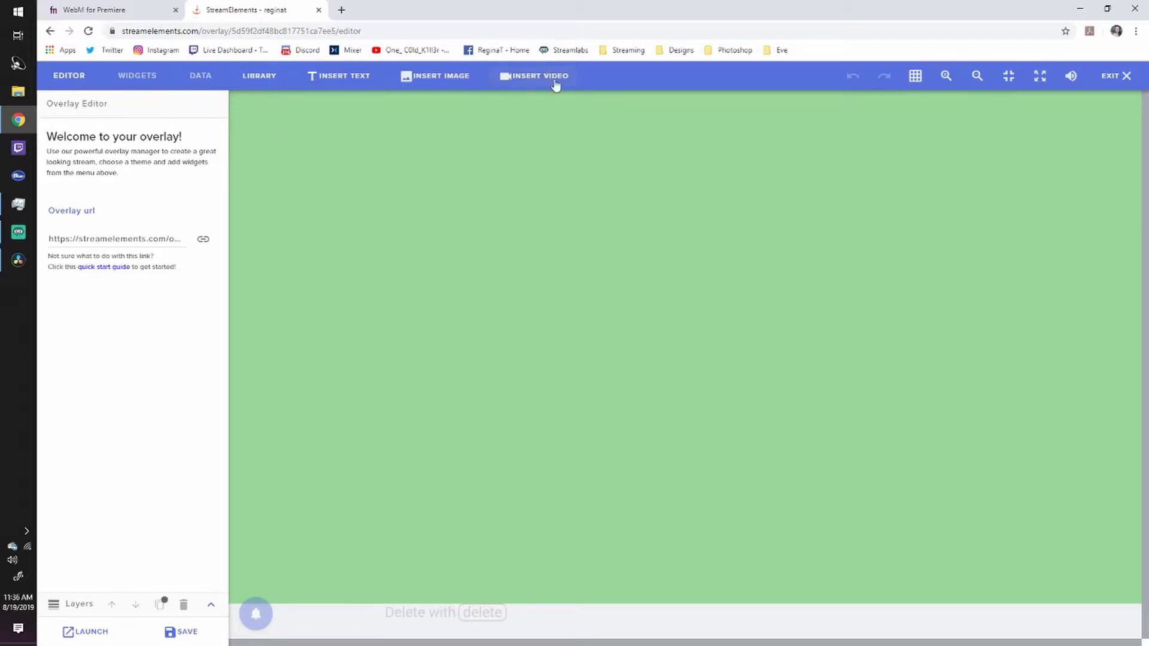
{"action": "left_click", "coordinate": [434, 77]}
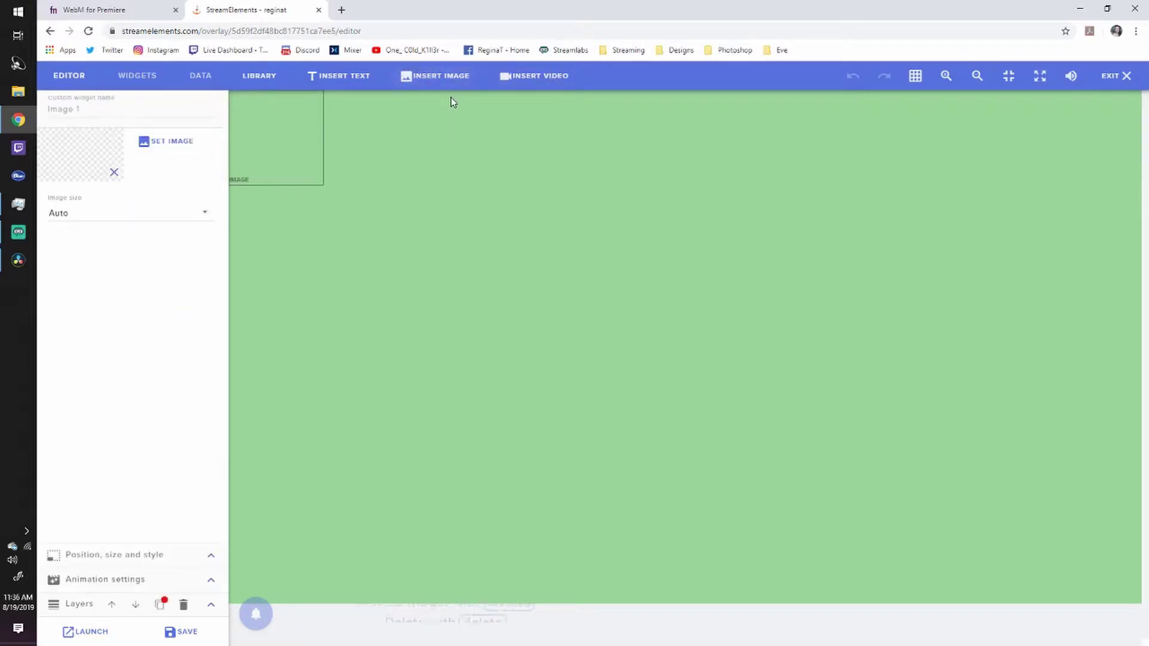
{"action": "left_click", "coordinate": [163, 142]}
{"action": "mouse_move", "coordinate": [724, 235]}
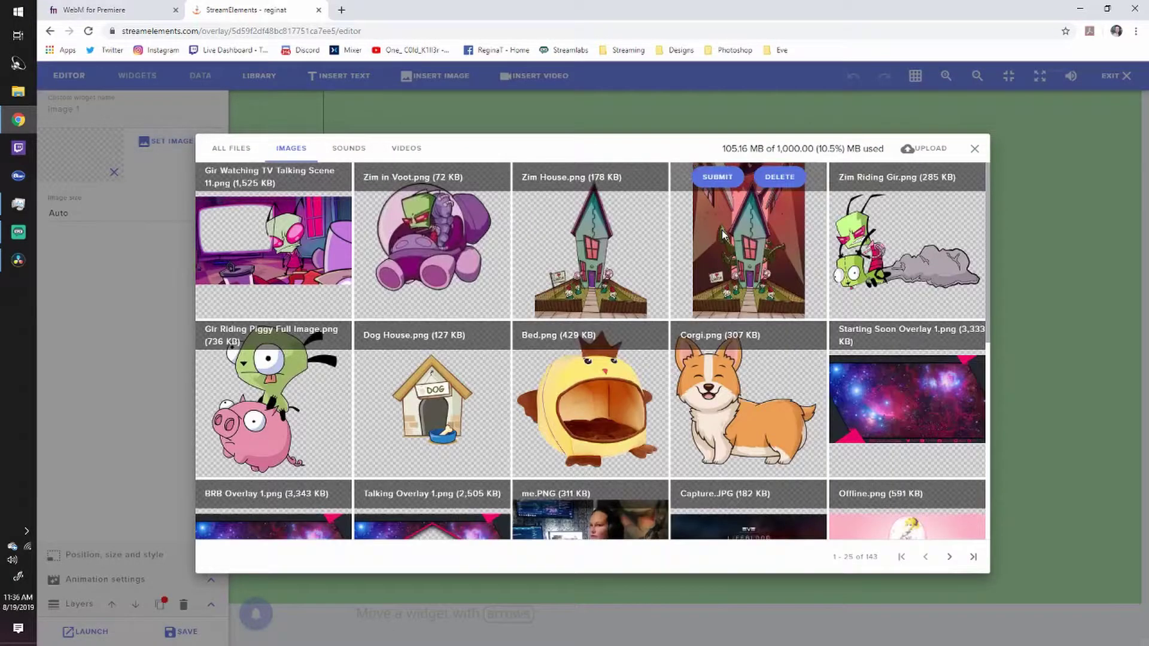
- Upload Gir Bouncing In, Gir Sliding In, Text Typing WebMs and the End Scene image
{"action": "left_click", "coordinate": [921, 149]}
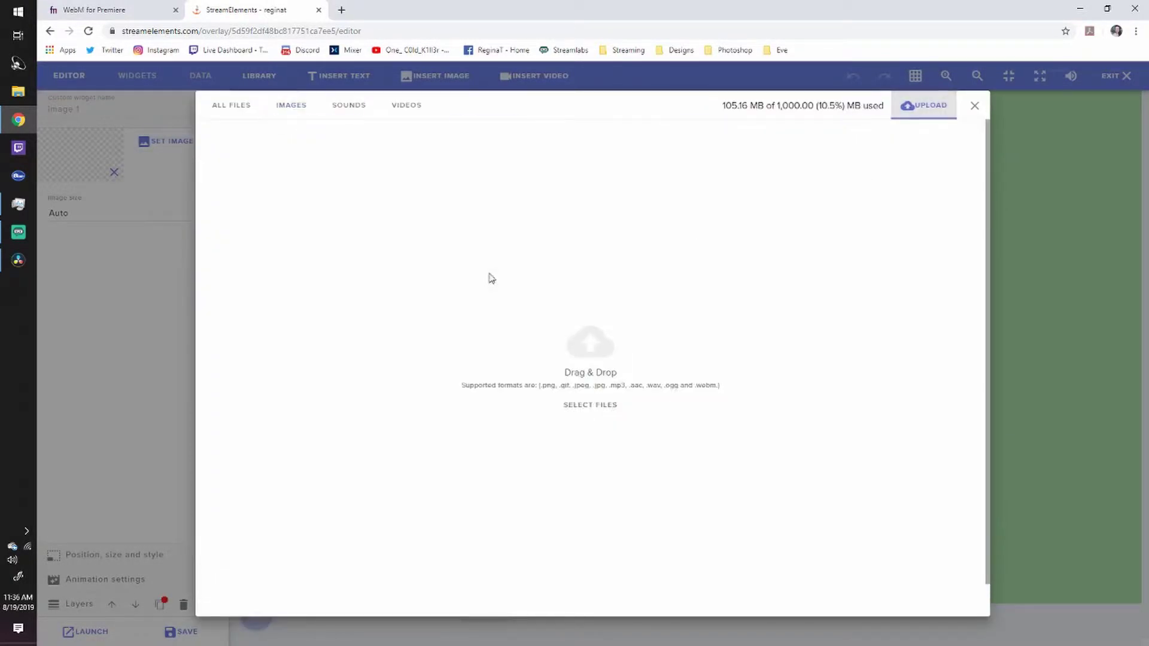
{"action": "left_click", "coordinate": [600, 406]}
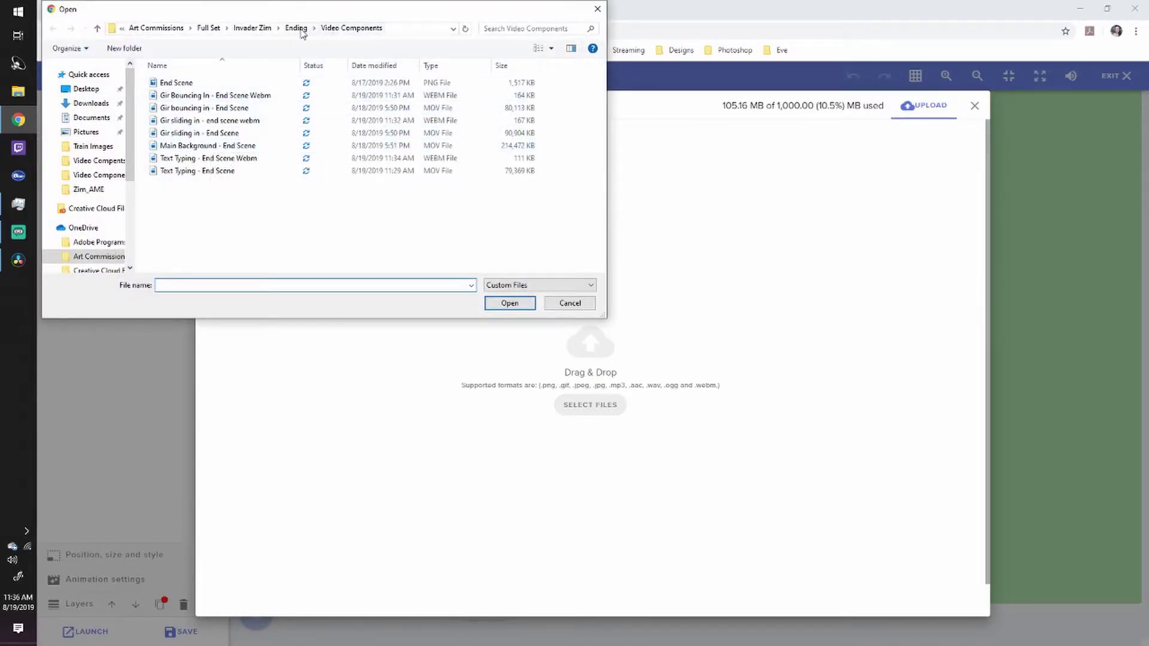
{"action": "left_click", "coordinate": [210, 97]}
{"action": "left_click", "coordinate": [371, 120], "text": "ctrl"}
{"action": "left_click", "coordinate": [426, 159], "text": "ctrl"}
{"action": "left_click", "coordinate": [421, 86], "text": "ctrl"}
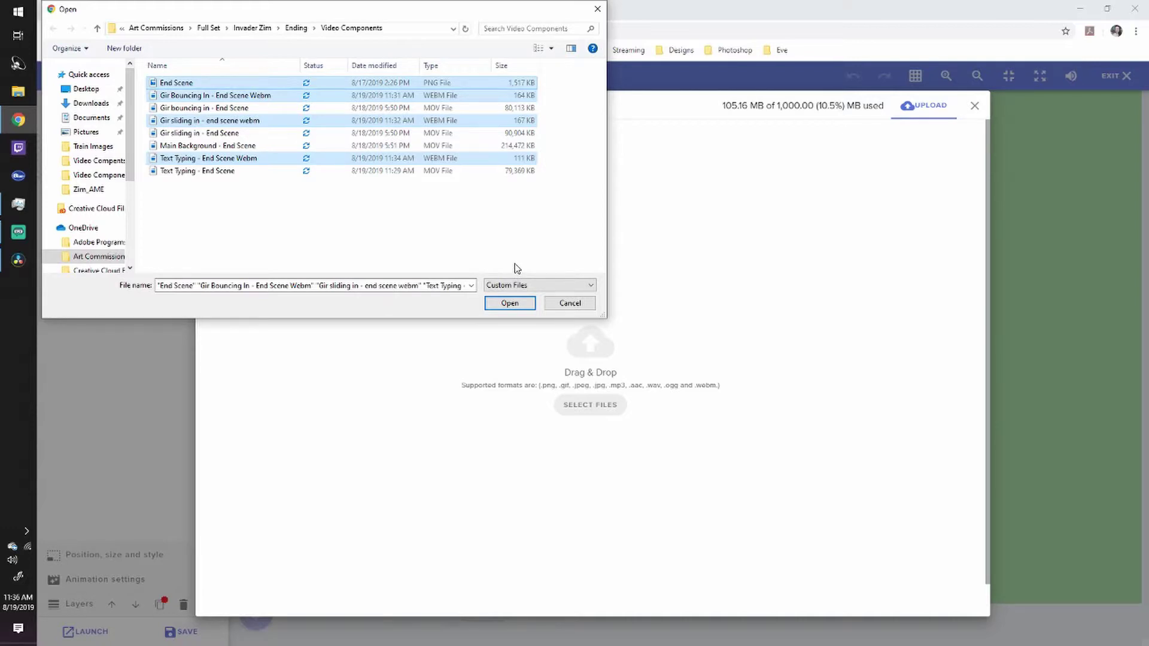
{"action": "left_click", "coordinate": [516, 303]}
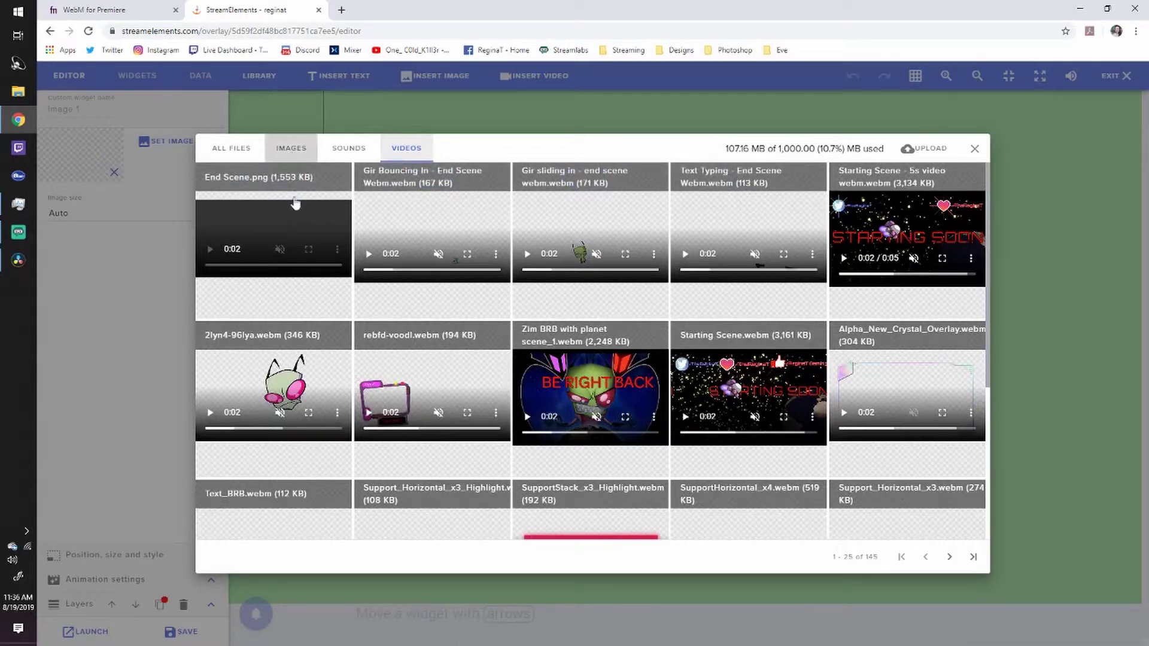
- Apply the End Scene image to Image 1 and stretch it edge to edge
{"action": "left_click", "coordinate": [291, 148]}
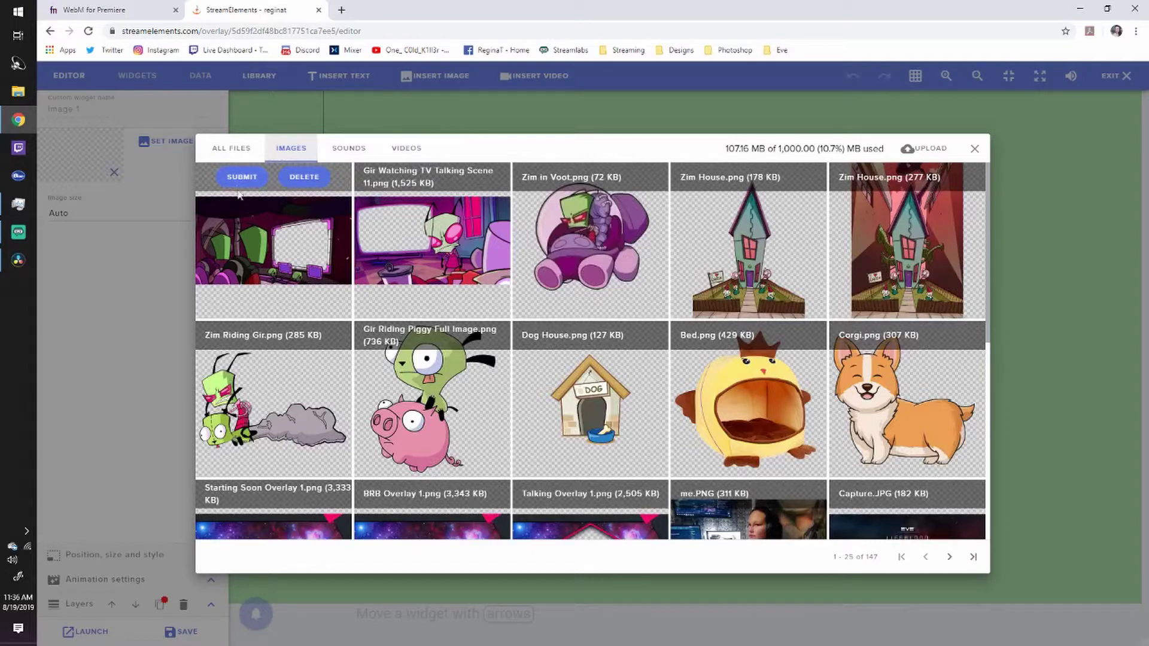
{"action": "left_click", "coordinate": [242, 176]}
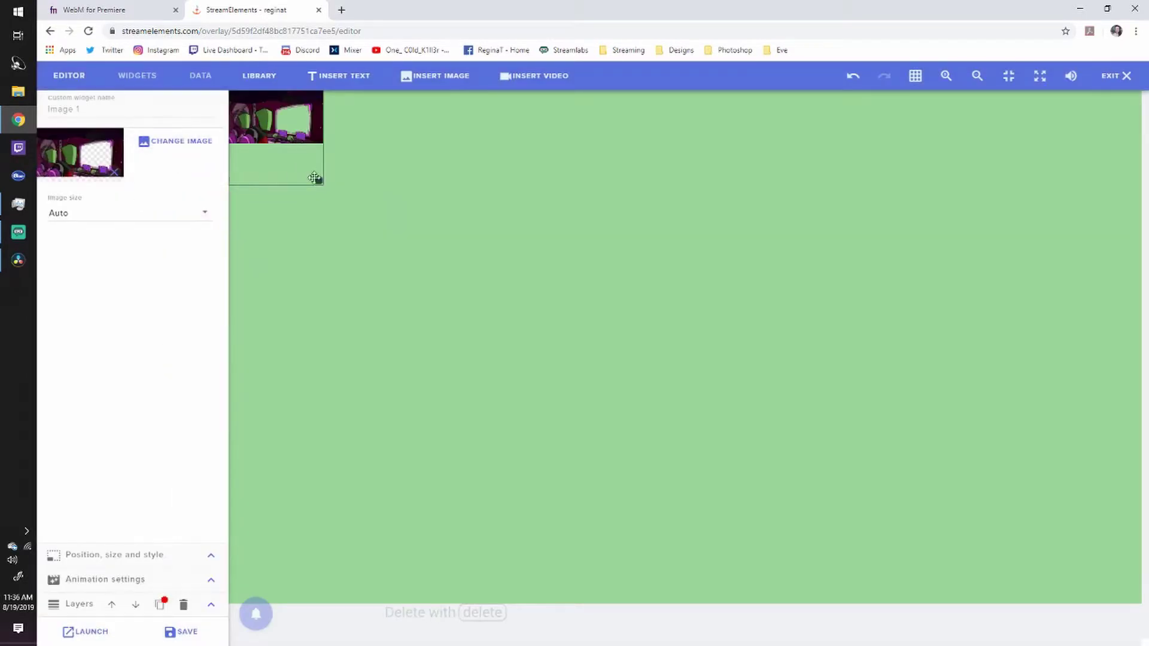
{"action": "left_click_drag", "start_coordinate": [323, 185], "coordinate": [1138, 609]}
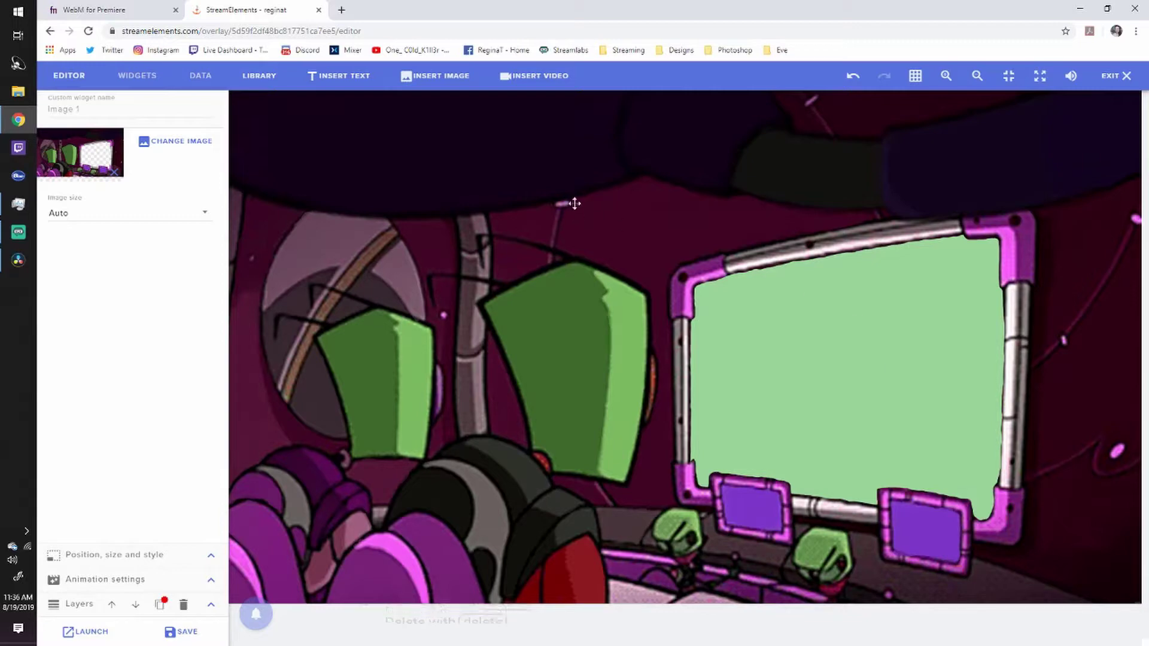
- Insert a video widget playing the Gir Bouncing In clip, enlarged to cover the canvas
{"action": "left_click", "coordinate": [535, 76]}
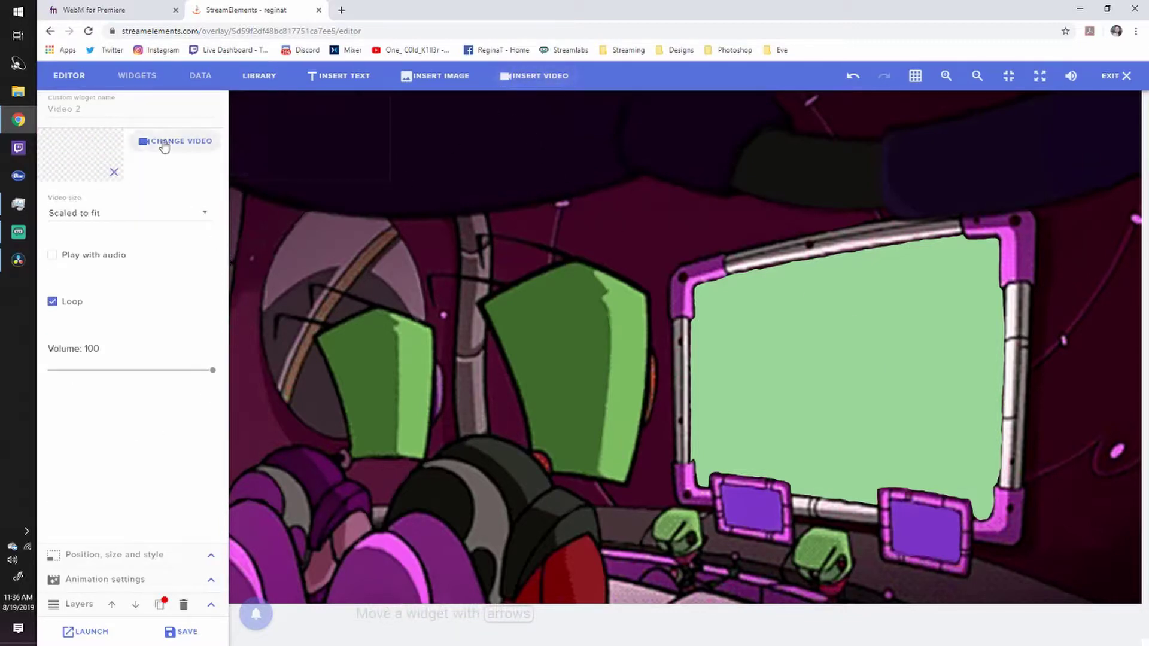
{"action": "left_click", "coordinate": [173, 141]}
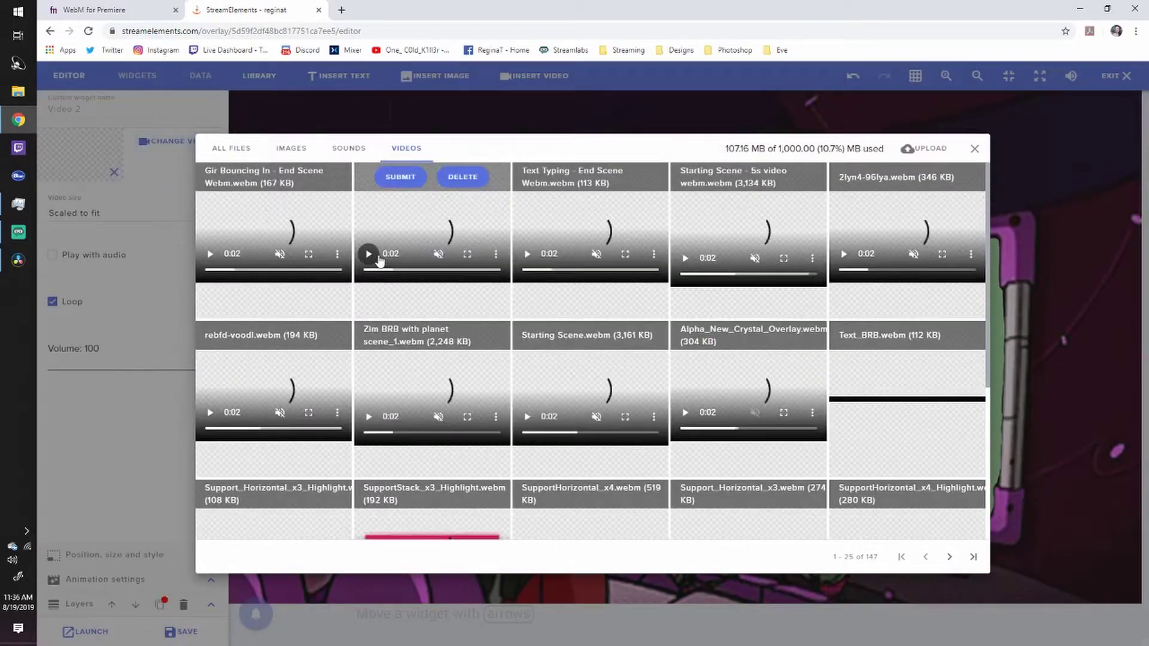
{"action": "left_click", "coordinate": [252, 179]}
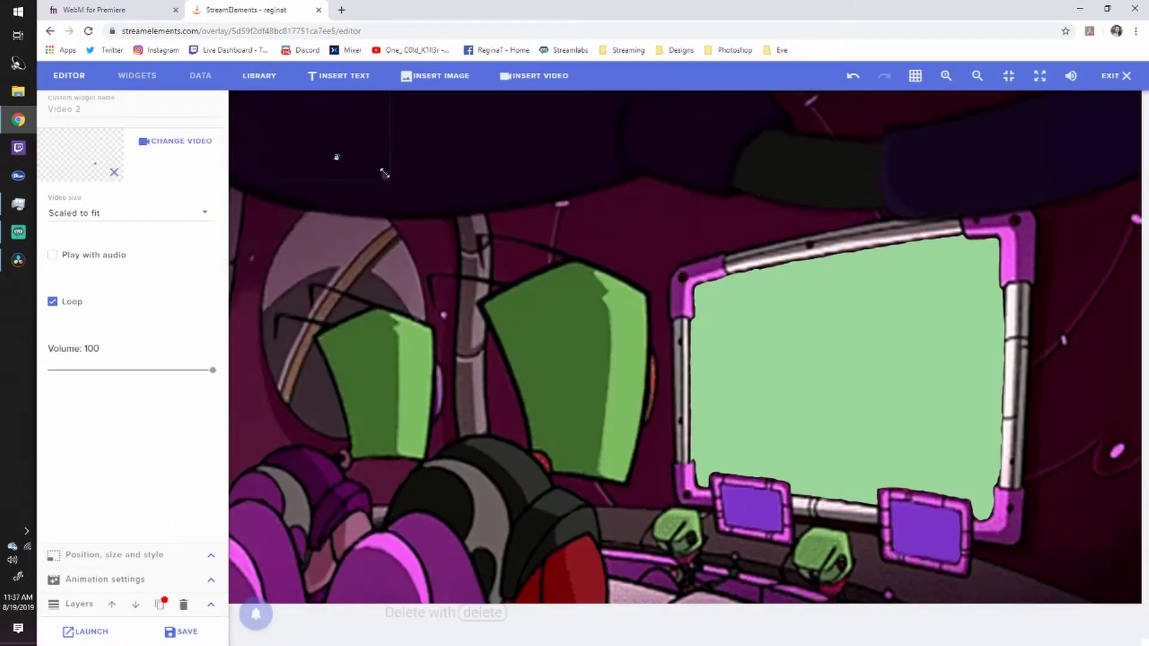
{"action": "left_click_drag", "start_coordinate": [386, 175], "coordinate": [1139, 605]}
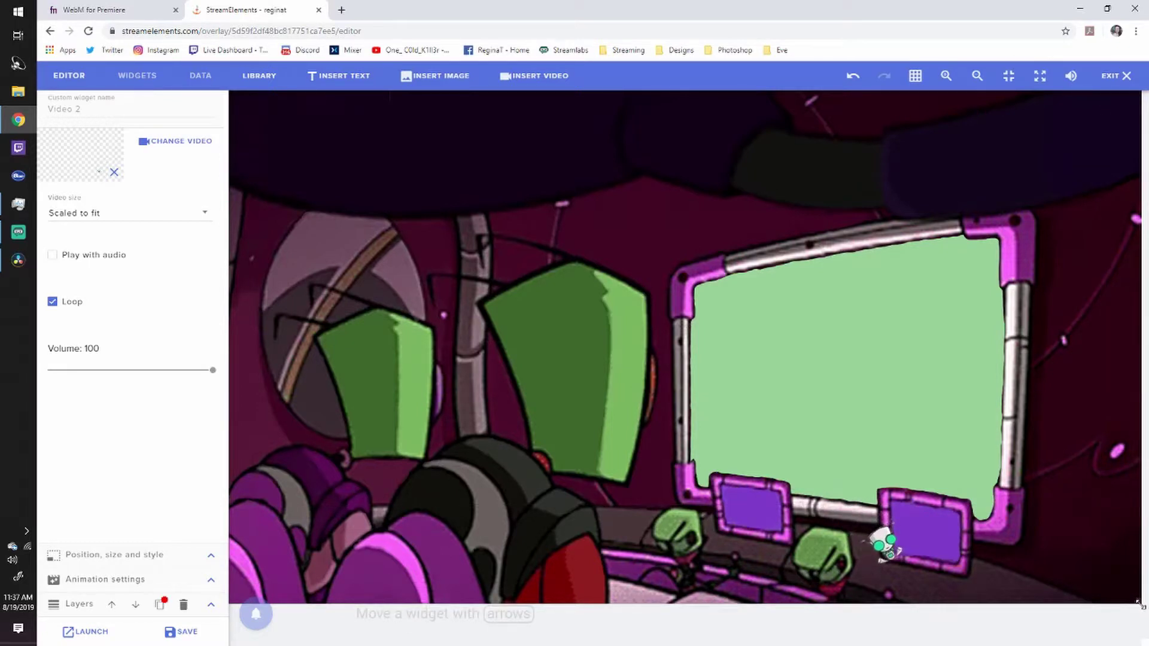
- Expand the layers list and move the Gir video layer beneath Image 1
{"action": "left_click", "coordinate": [217, 606]}
{"action": "left_click_drag", "start_coordinate": [110, 404], "coordinate": [102, 443]}
{"action": "right_click", "coordinate": [86, 441]}
{"action": "left_click", "coordinate": [78, 439]}
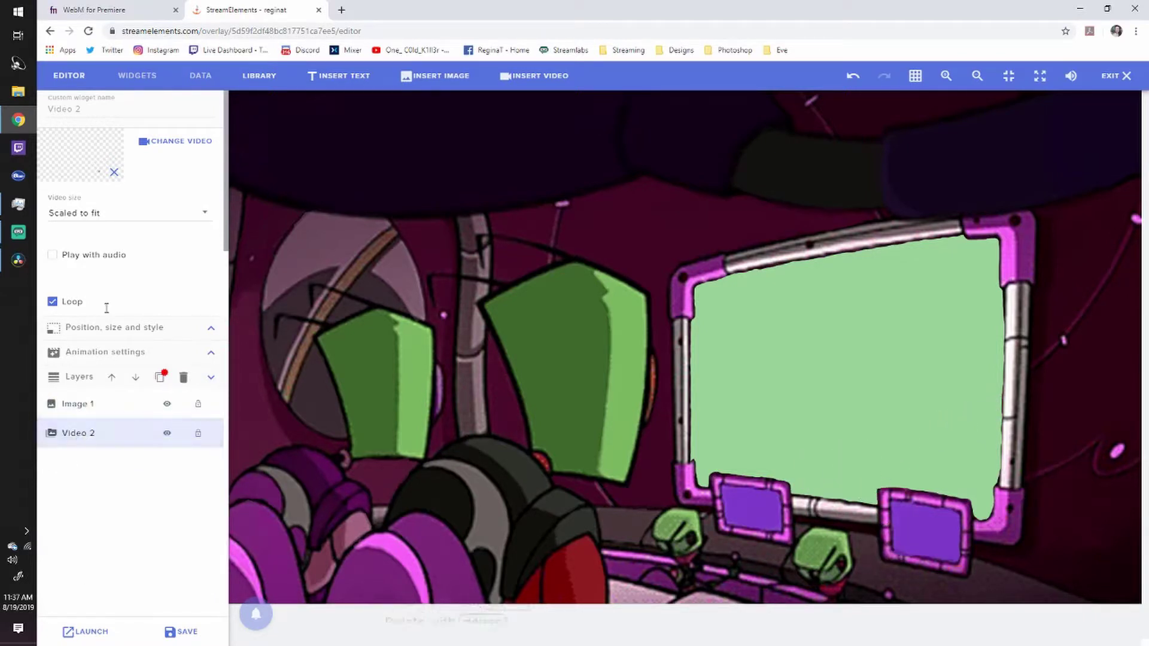
- Rename the video layer 'Gir Bouncing In' and Image 1 'Background Image'
{"action": "left_click", "coordinate": [79, 110]}
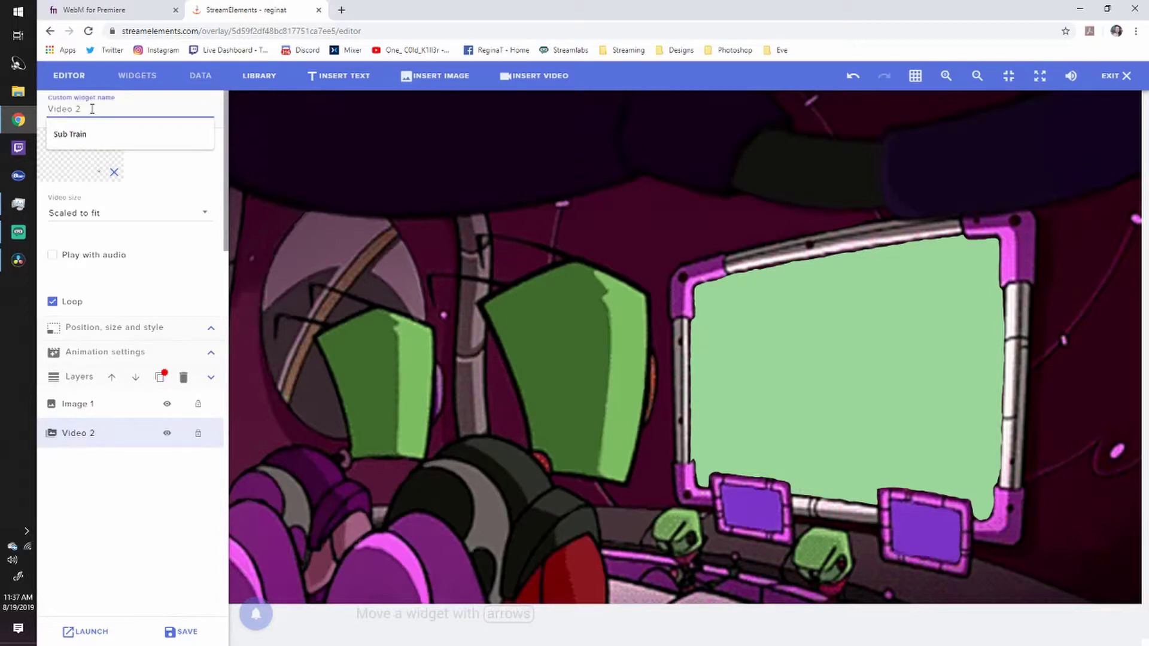
{"action": "type", "text": "Gir Bouncing In"}
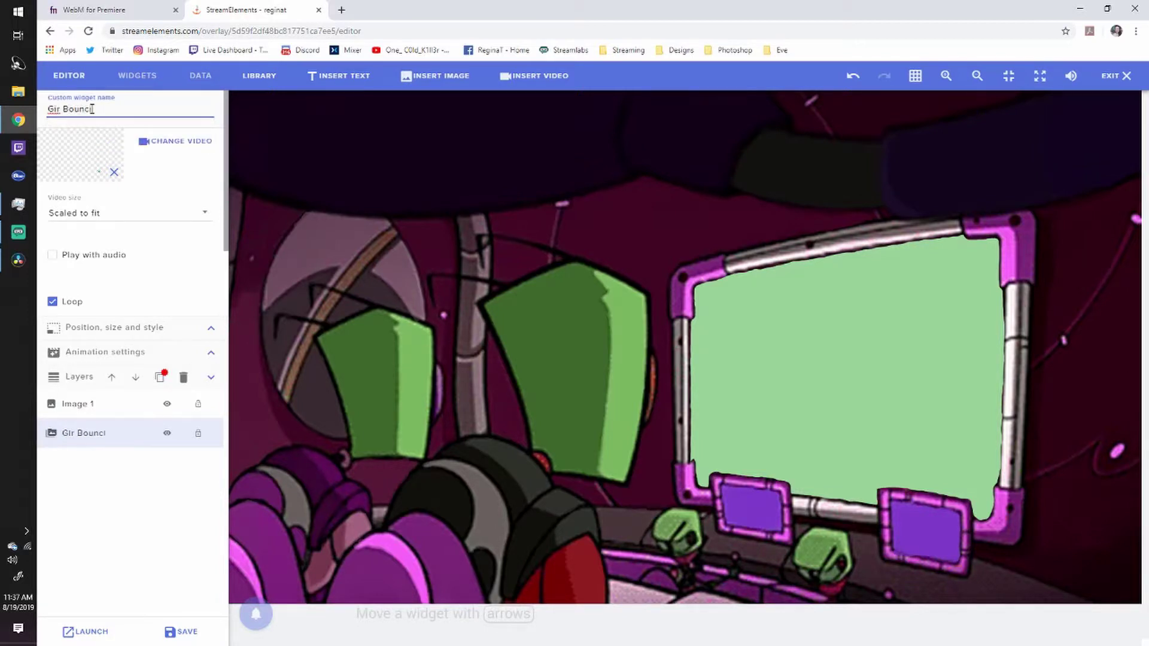
{"action": "left_click", "coordinate": [86, 407]}
{"action": "left_click", "coordinate": [63, 110]}
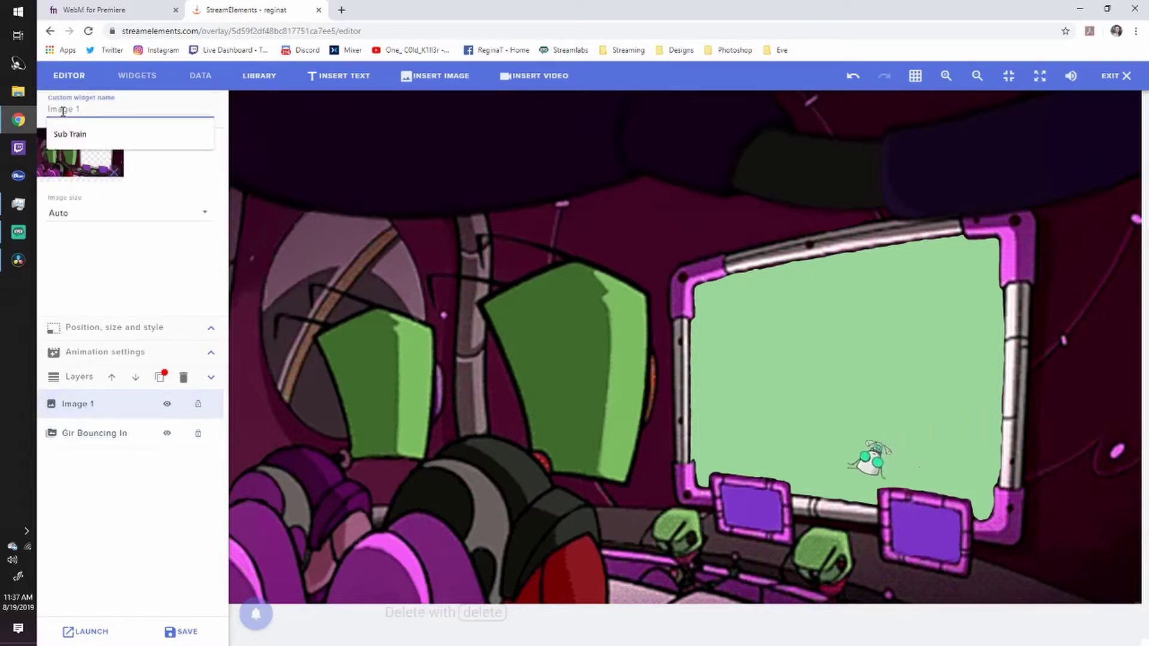
{"action": "type", "text": "Background Imag"}
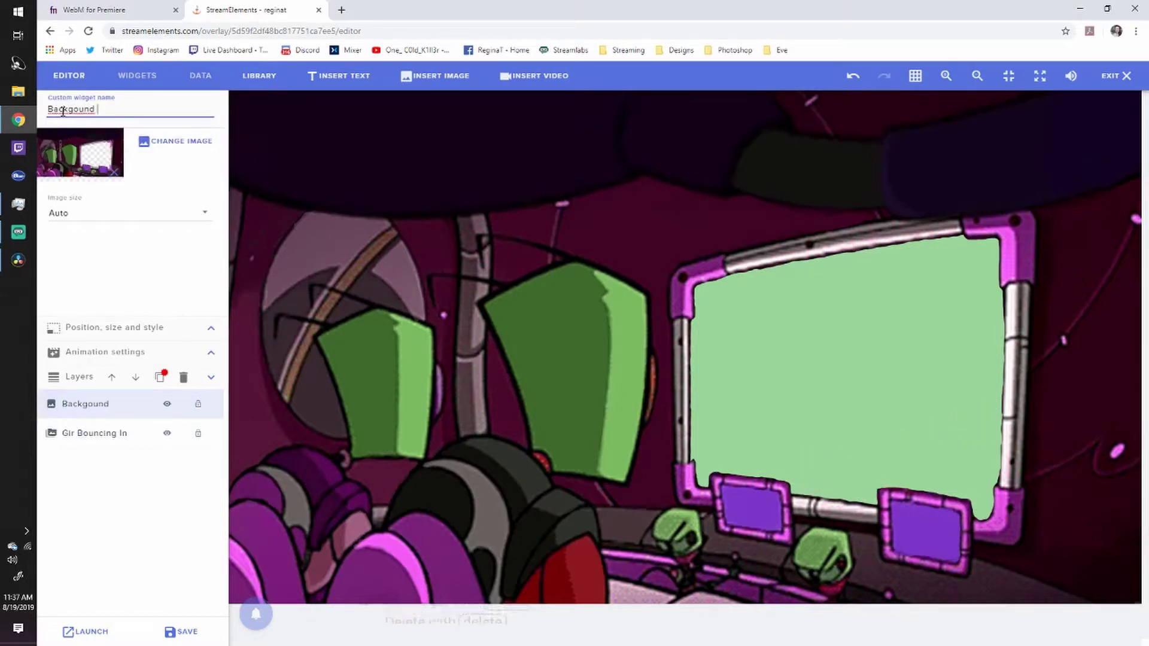
{"action": "type", "text": "e"}
{"action": "left_click", "coordinate": [75, 109]}
{"action": "type", "text": "r"}
{"action": "left_click", "coordinate": [110, 266]}
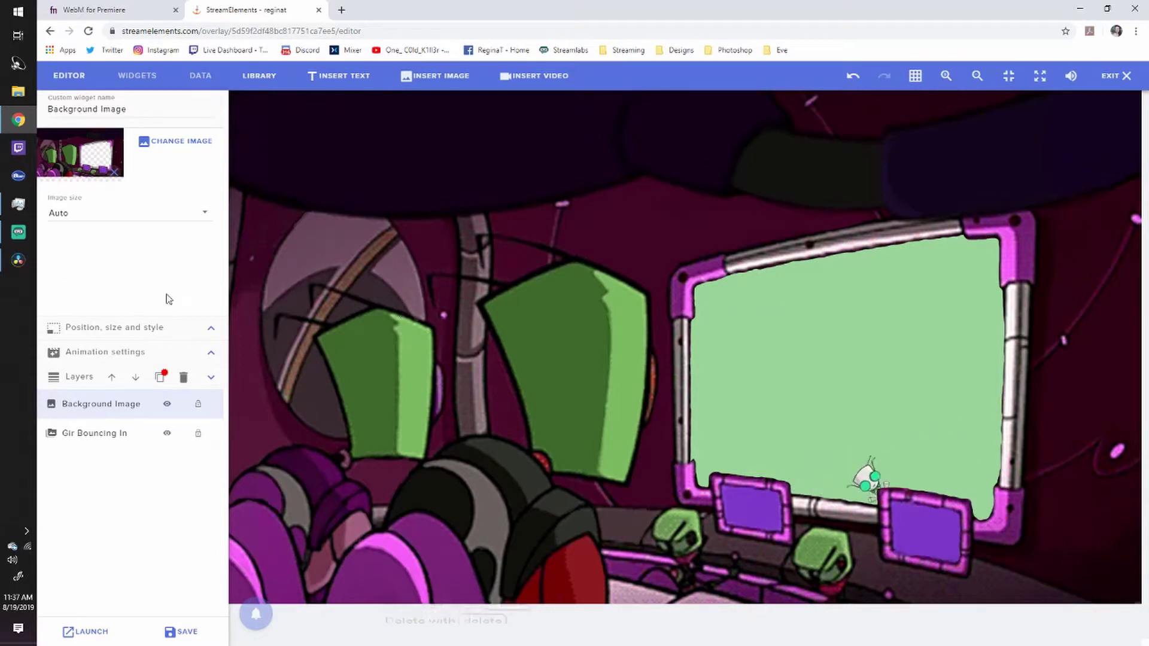
- Insert a new video layer with the Gir Sliding In webm and name it 'Gir Sliding In'
{"action": "left_click", "coordinate": [526, 82]}
{"action": "left_click", "coordinate": [162, 147]}
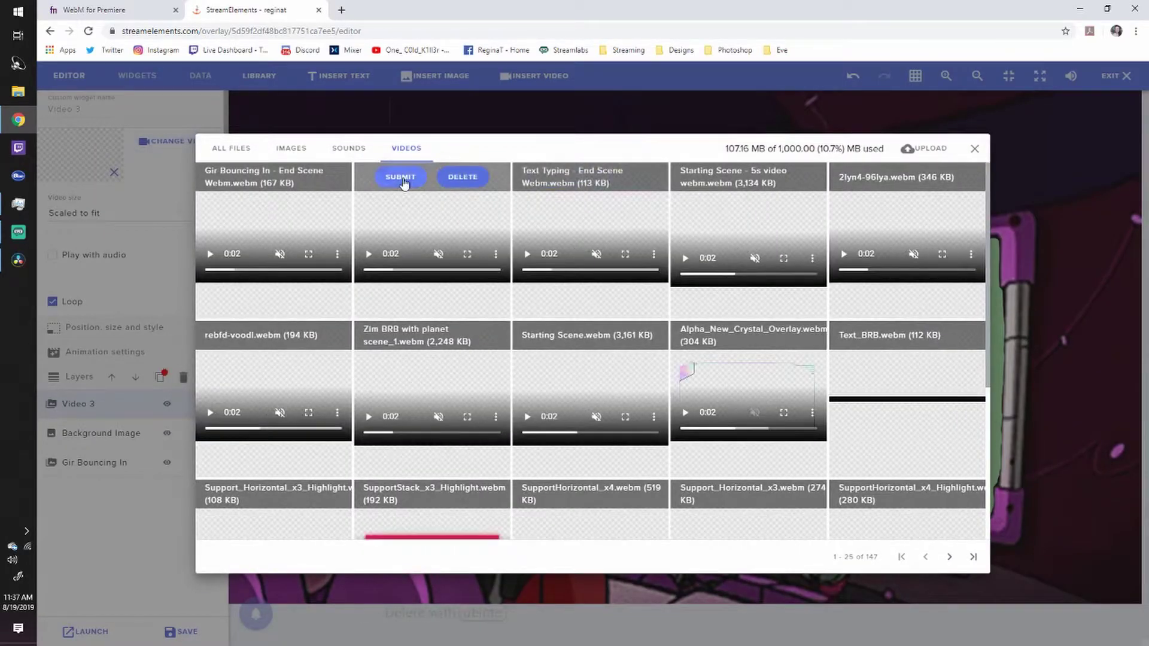
{"action": "left_click", "coordinate": [401, 177]}
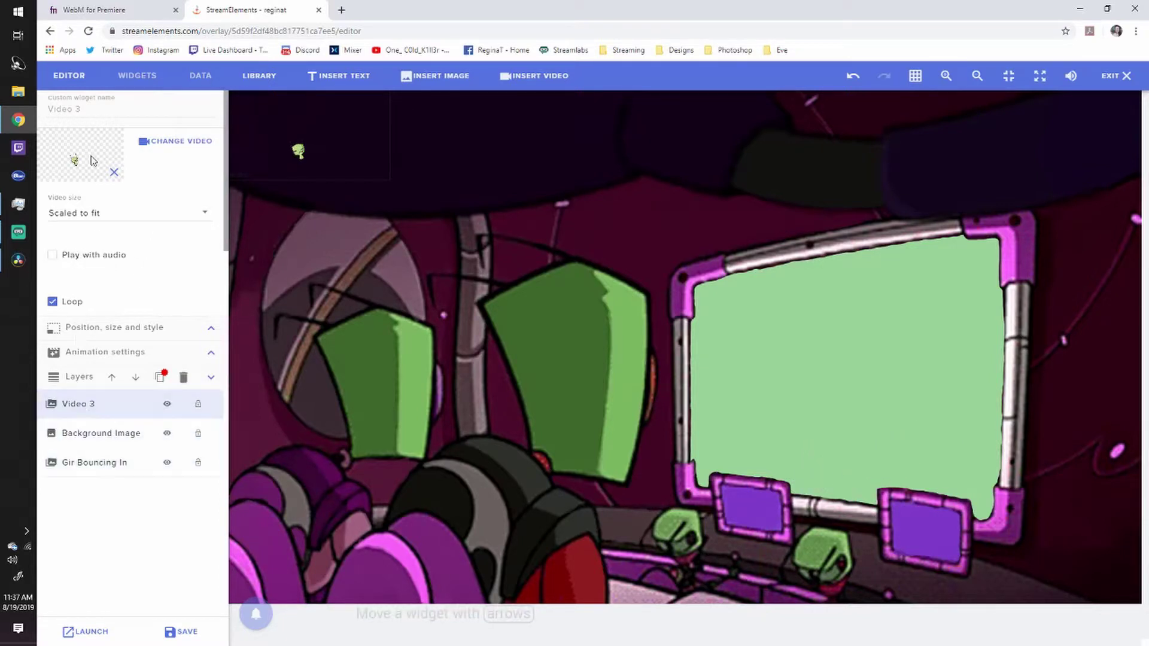
{"action": "left_click", "coordinate": [97, 112]}
{"action": "type", "text": "Gir S"}
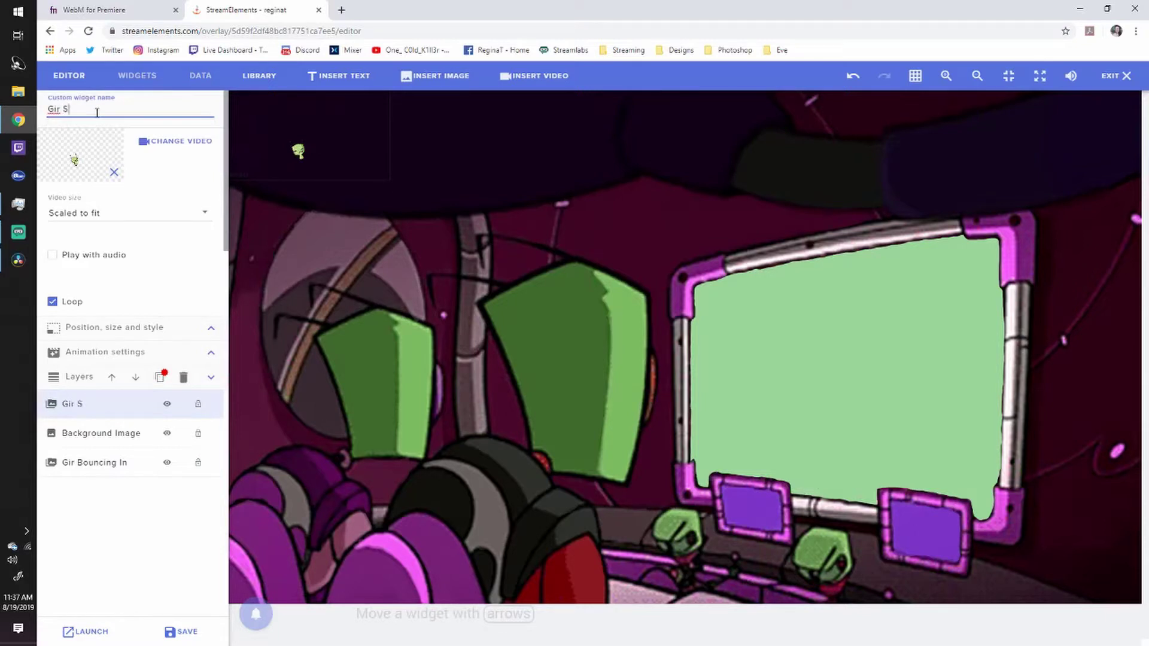
{"action": "type", "text": "lidi"}
{"action": "key", "text": "BackSpace"}
{"action": "key", "text": "BackSpace"}
{"action": "key", "text": "BackSpace"}
{"action": "type", "text": "liding In"}
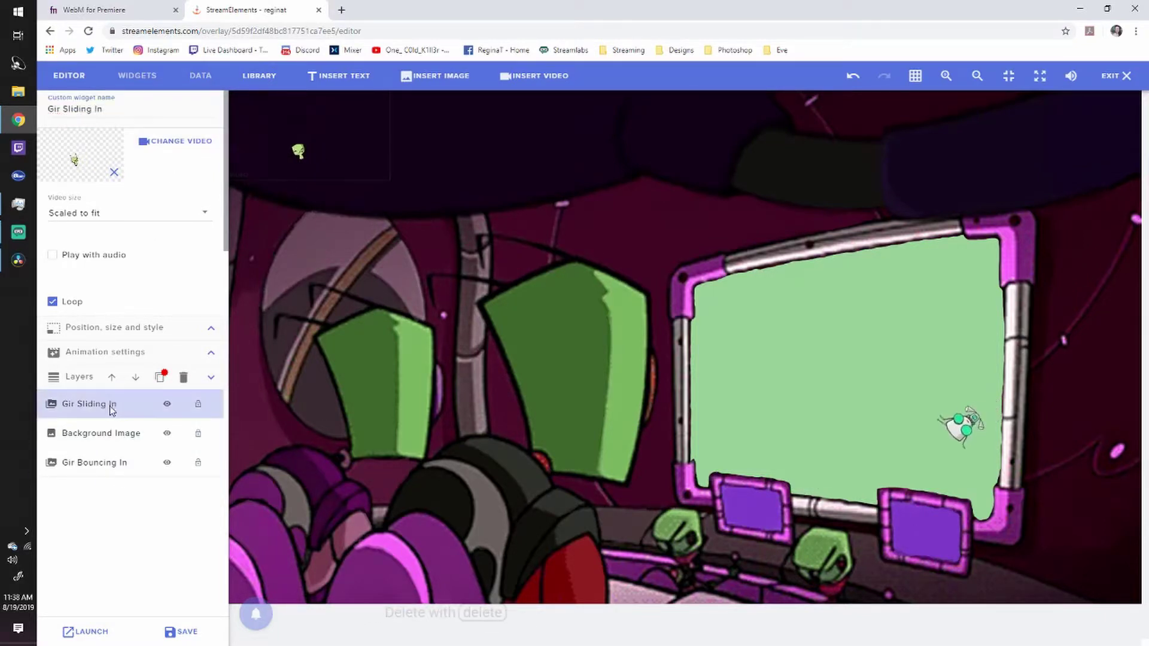
- Stretch Gir Sliding In to fill the canvas and move it beneath Background Image
{"action": "mouse_move", "coordinate": [110, 405]}
{"action": "left_mouse_down"}
{"action": "mouse_move", "coordinate": [110, 462]}
{"action": "mouse_move", "coordinate": [113, 407]}
{"action": "left_mouse_up"}
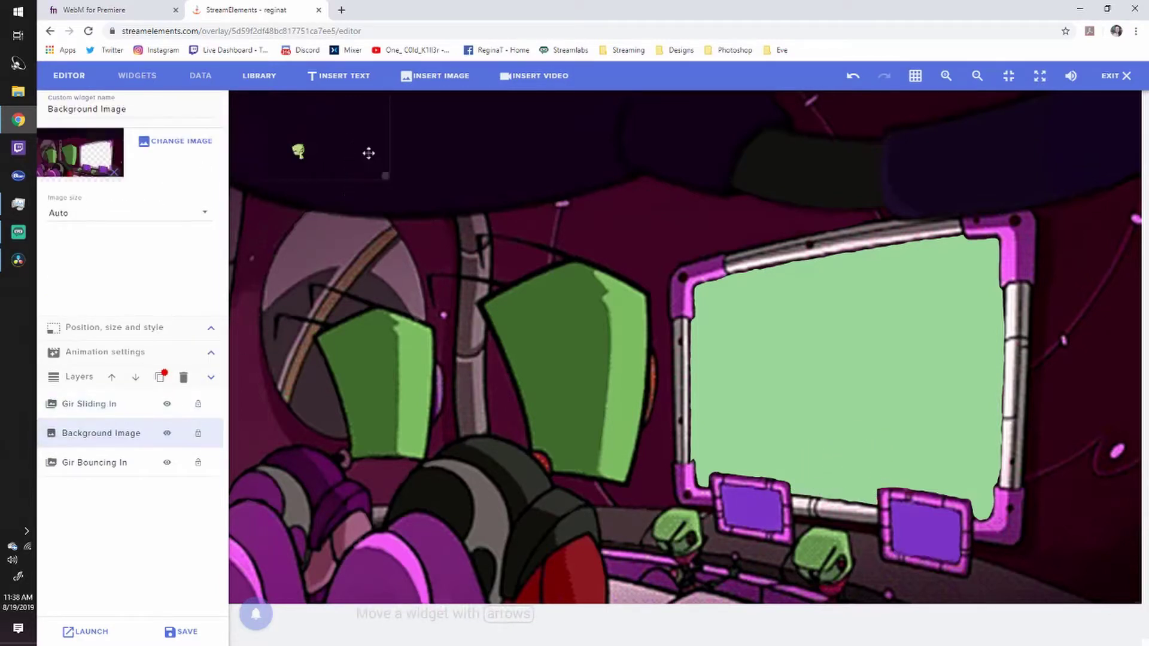
{"action": "left_click_drag", "start_coordinate": [385, 176], "coordinate": [1117, 595]}
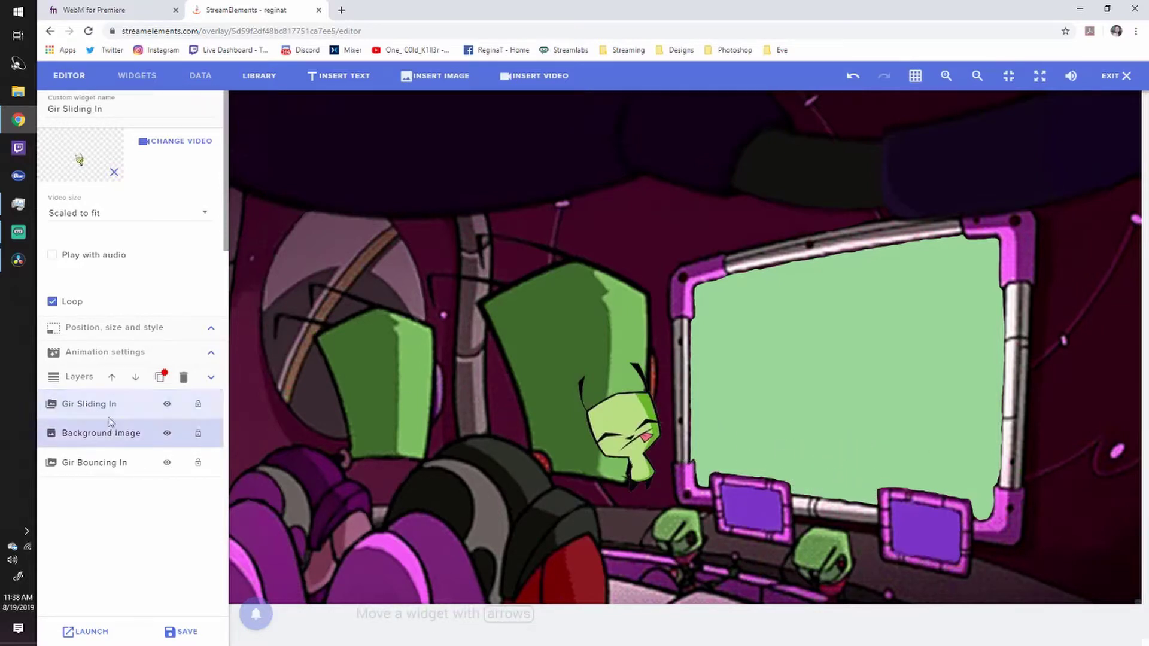
{"action": "left_click_drag", "start_coordinate": [108, 413], "coordinate": [108, 434]}
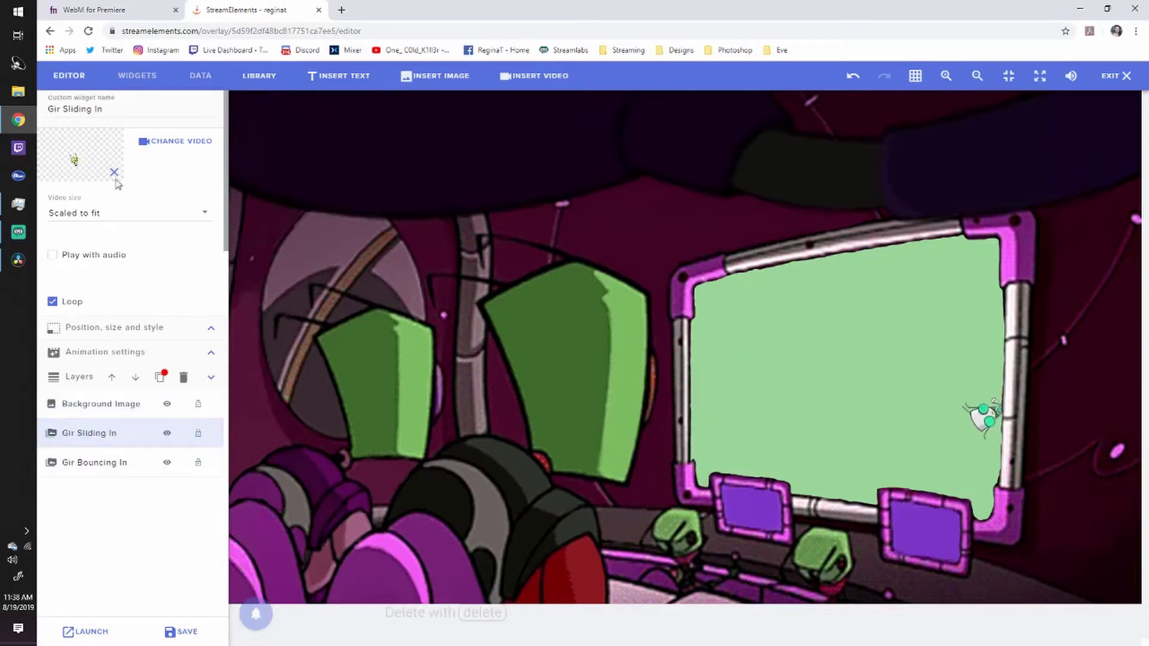
- Insert a fourth video layer playing the text-typing webm from the Videos library
{"action": "left_click", "coordinate": [534, 75]}
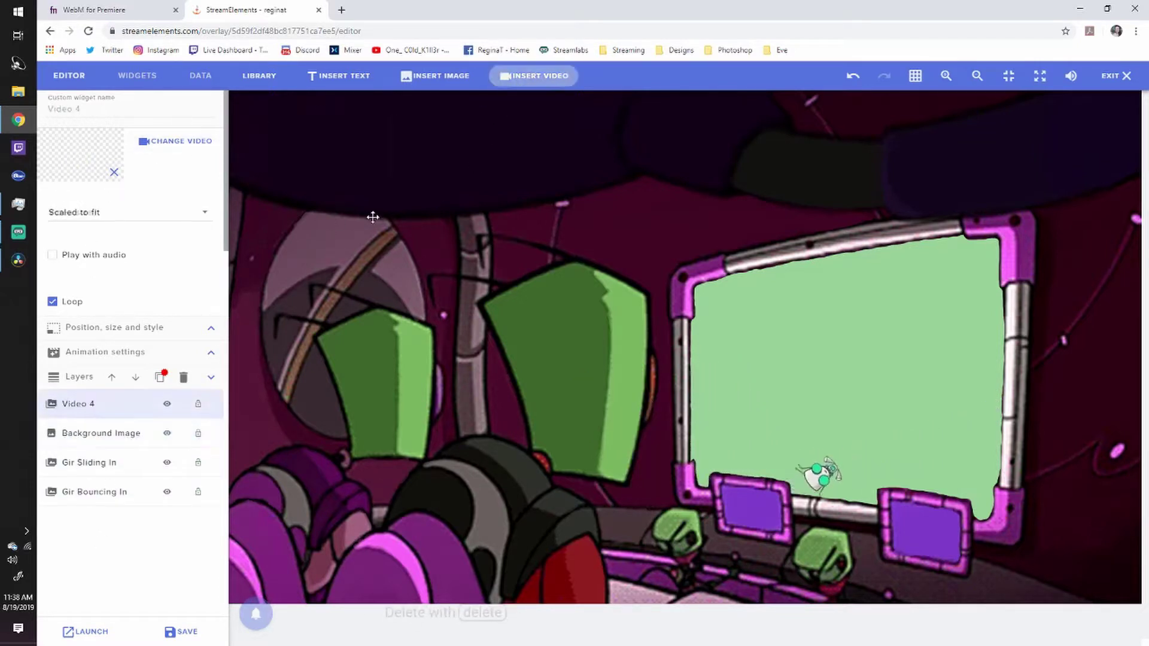
{"action": "left_click", "coordinate": [154, 157]}
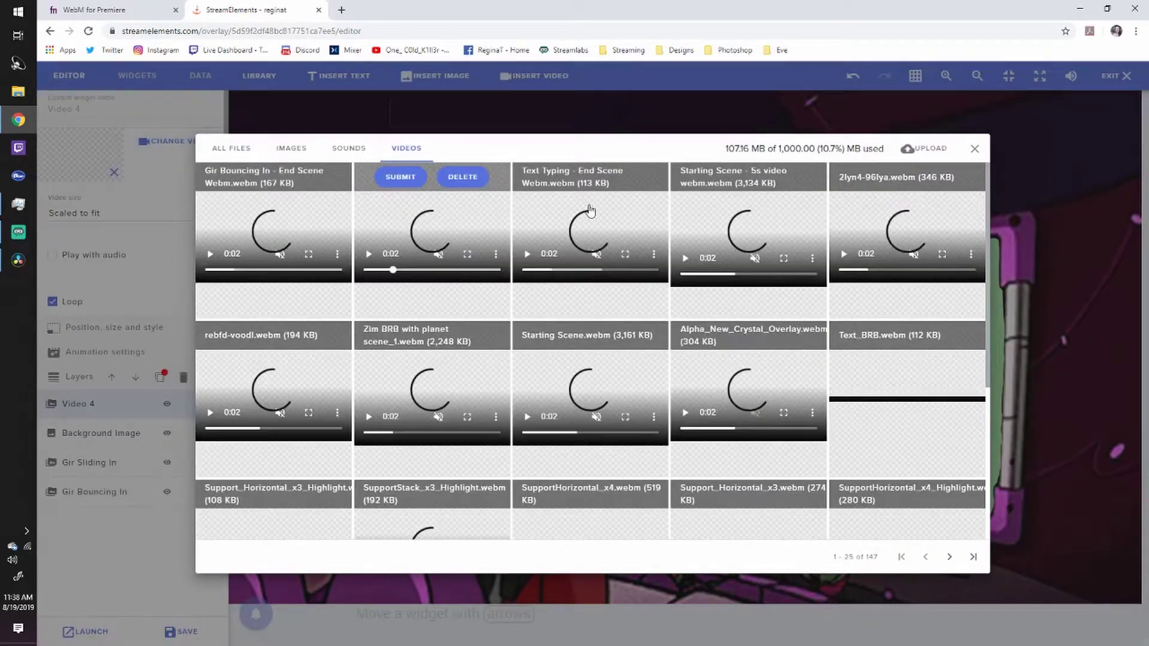
{"action": "left_click", "coordinate": [220, 179]}
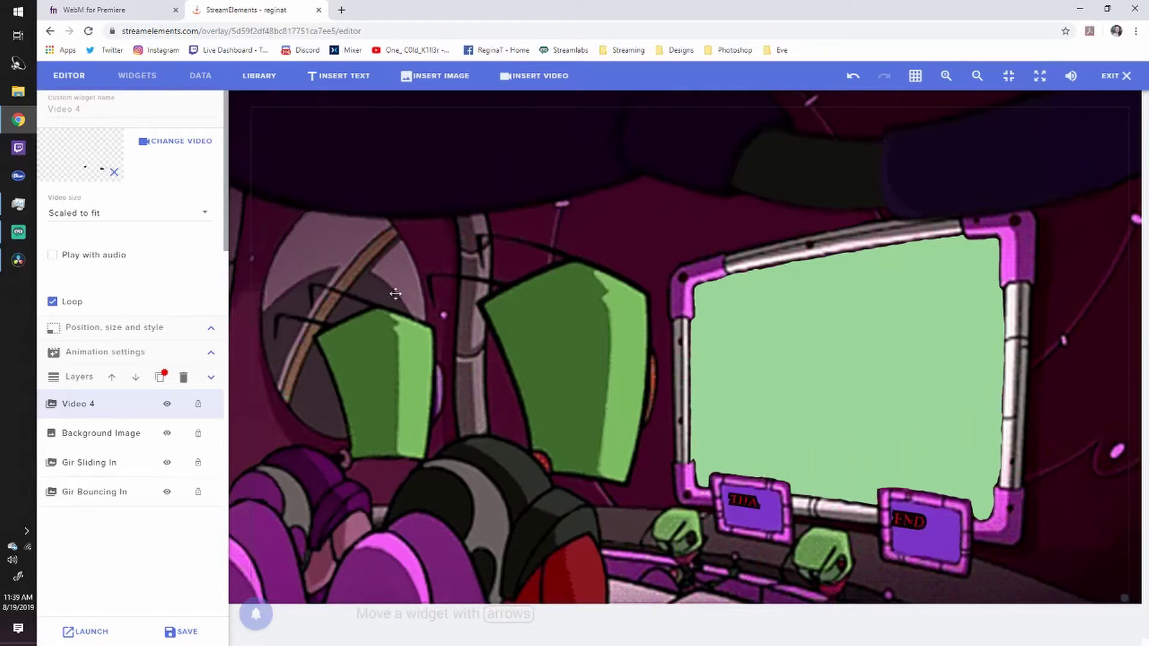
- Name the top video layer 'Text Typing'
{"action": "left_click", "coordinate": [125, 110]}
{"action": "type", "text": "Text Ty"}
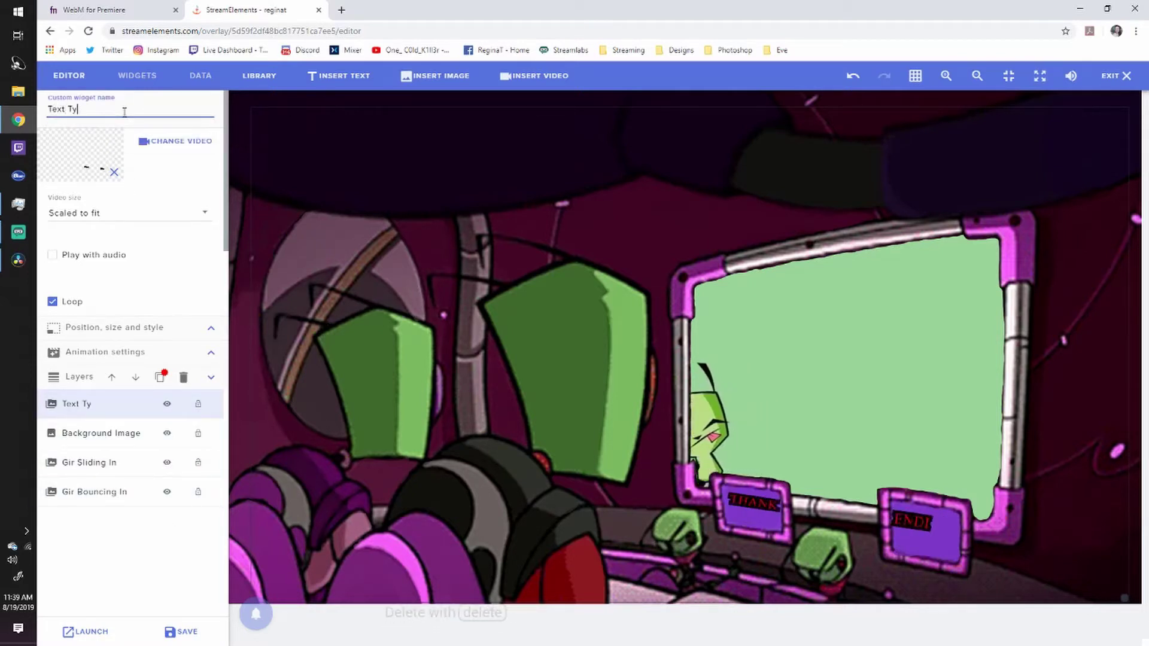
{"action": "type", "text": "ping"}
{"action": "left_click", "coordinate": [201, 608]}
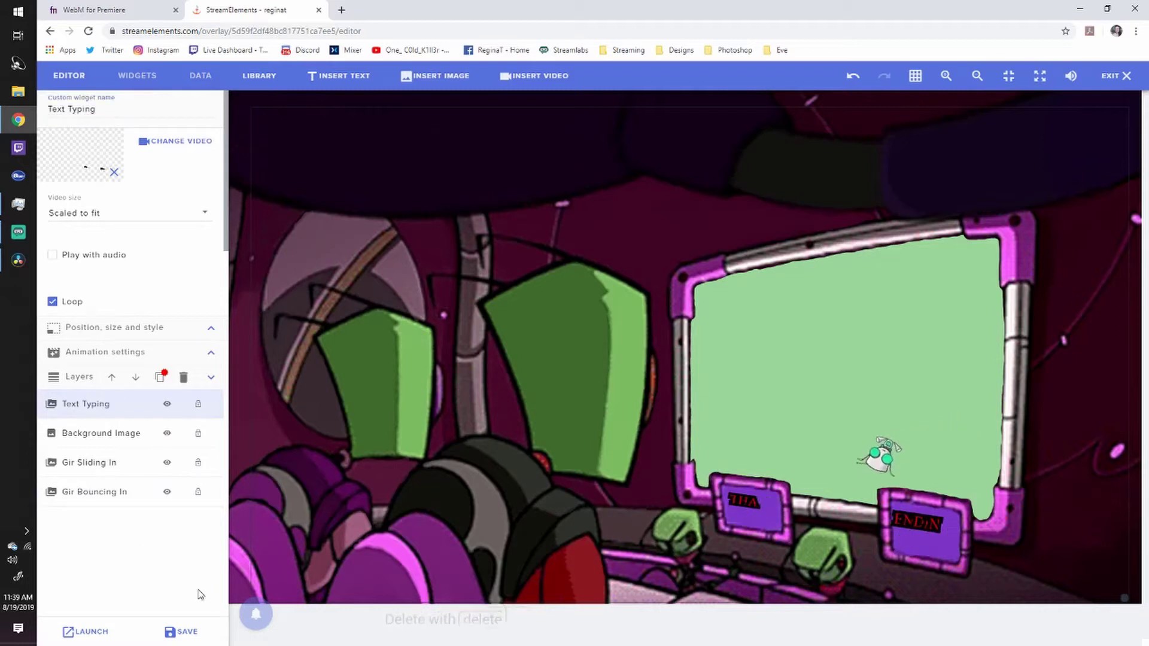
- Save the overlay, copy its launch URL, and return to OBS
{"action": "left_click", "coordinate": [183, 632]}
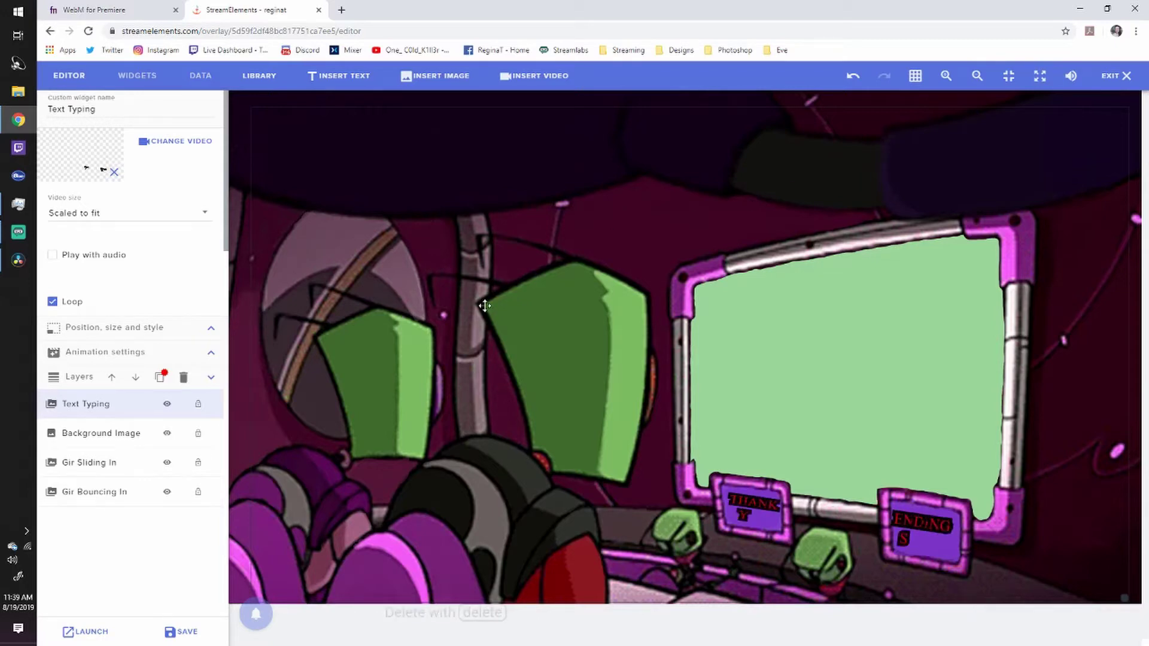
{"action": "left_click", "coordinate": [87, 631]}
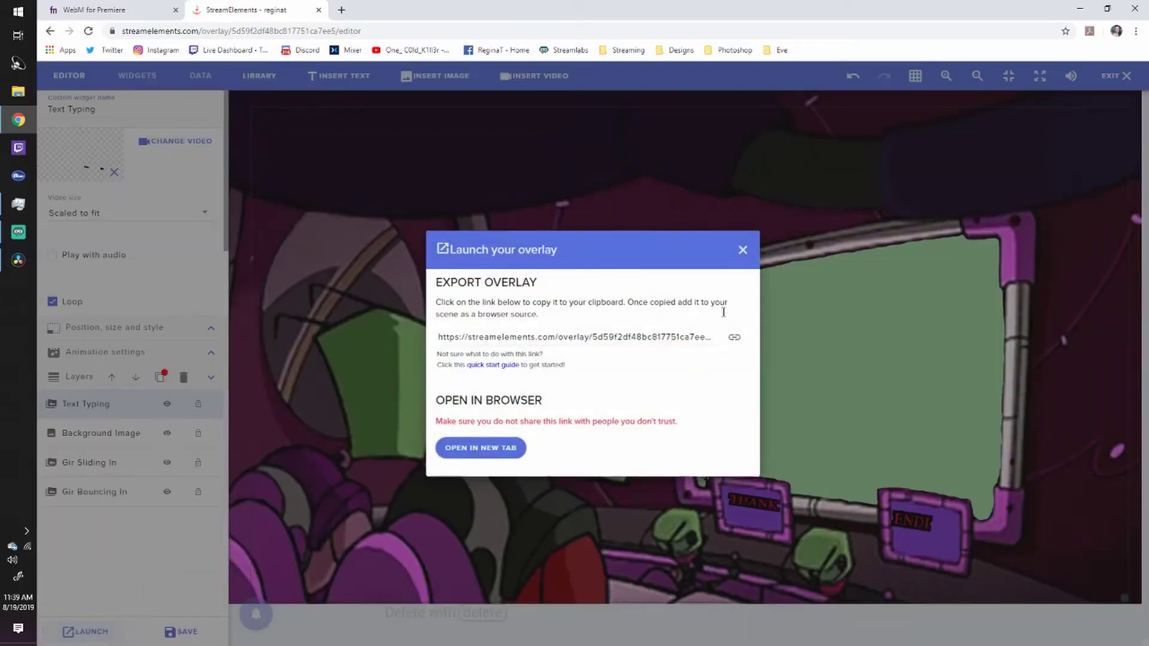
{"action": "left_click", "coordinate": [734, 339]}
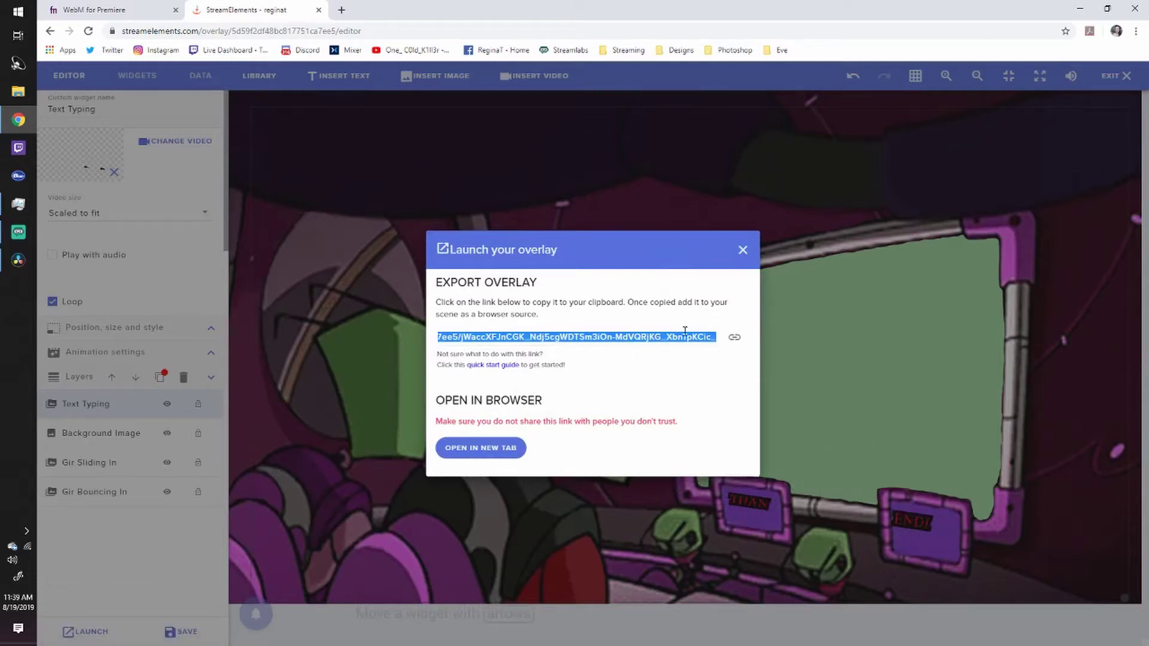
{"action": "left_click", "coordinate": [1077, 11]}
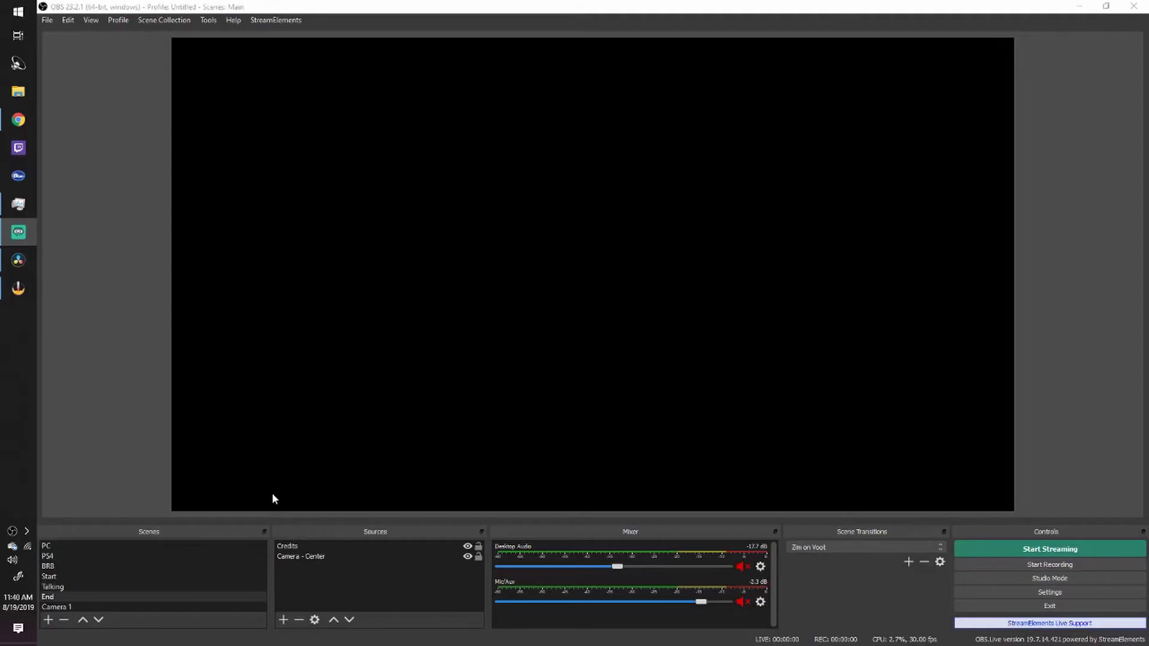
- Add a new Browser source named 'End Scene' to the scene
{"action": "left_click", "coordinate": [283, 620]}
{"action": "left_click", "coordinate": [321, 443]}
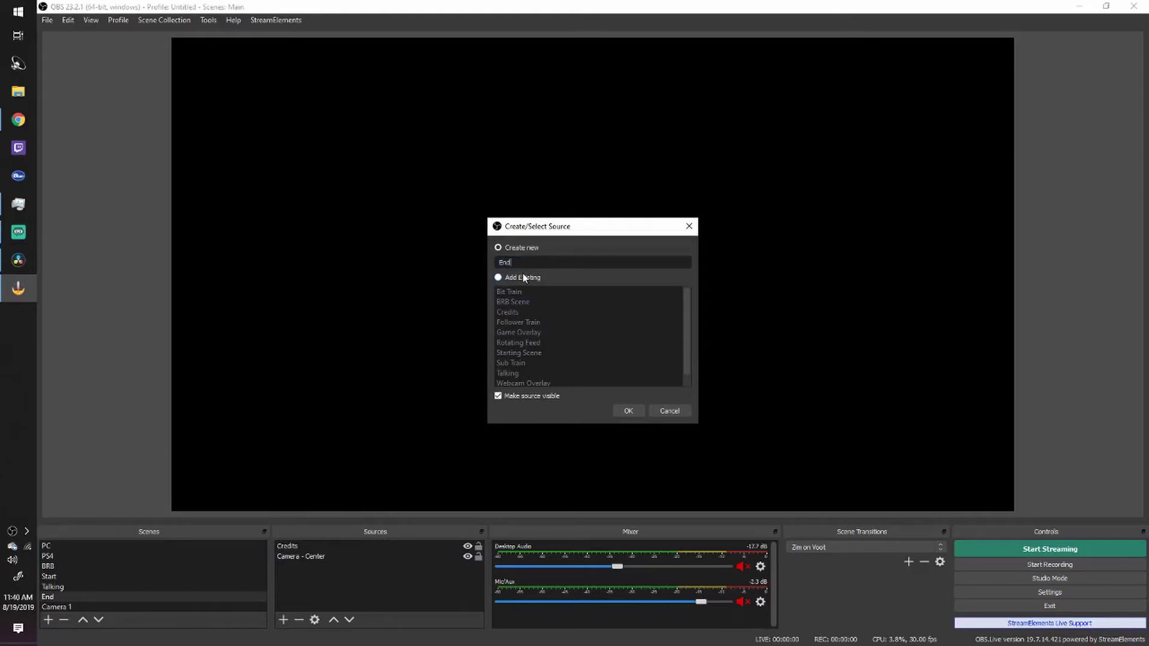
{"action": "left_click", "coordinate": [633, 410]}
- Paste the overlay URL into the End Scene source and clear its custom CSS
{"action": "triple_click", "coordinate": [541, 401]}
{"action": "key", "text": "ctrl+v"}
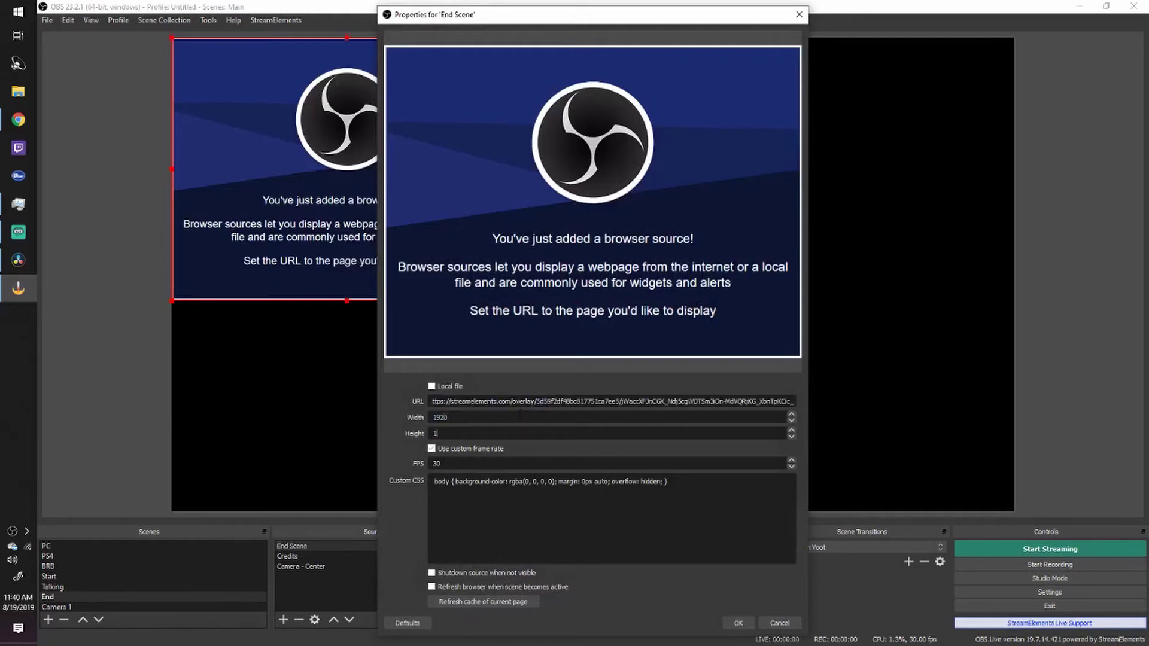
{"action": "triple_click", "coordinate": [498, 482]}
{"action": "key", "text": "BackSpace"}
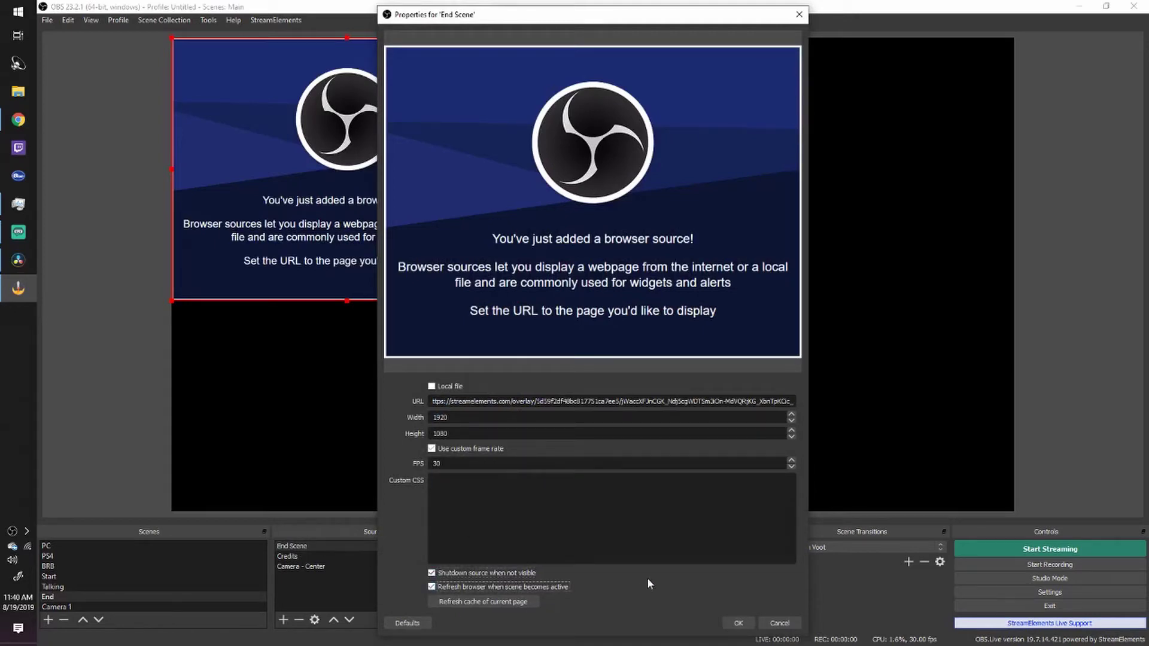
{"action": "left_click", "coordinate": [740, 623]}
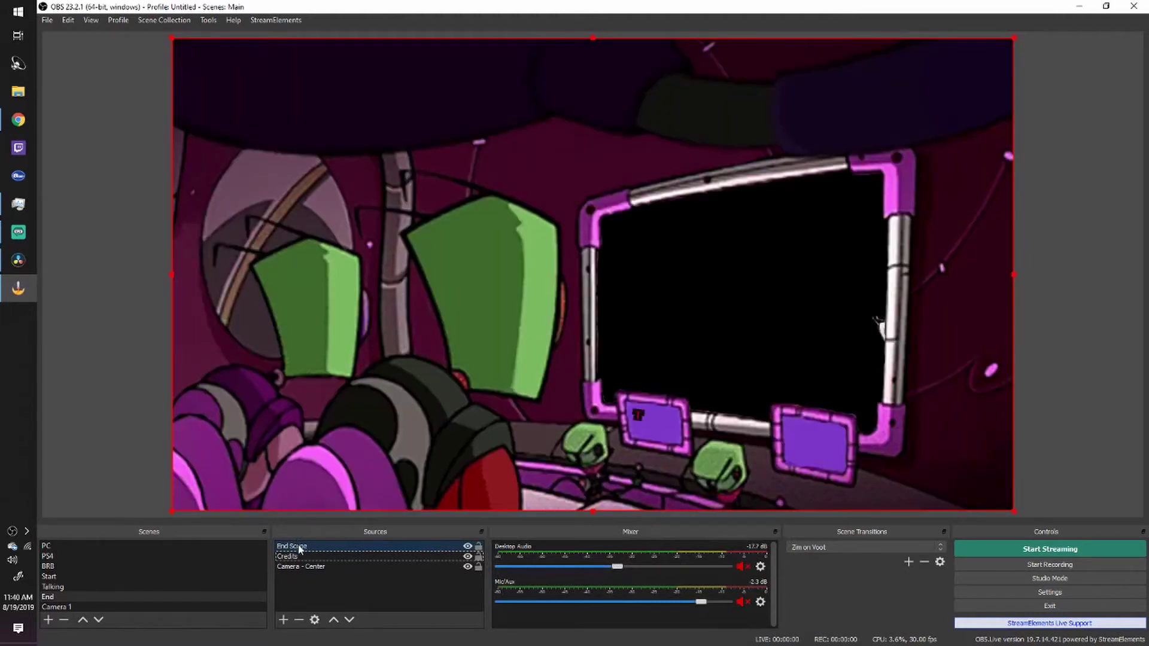
- Reorder the Sources dock so Credits sits above End Scene
{"action": "left_click_drag", "start_coordinate": [300, 548], "coordinate": [302, 560]}
{"action": "left_click", "coordinate": [121, 411]}
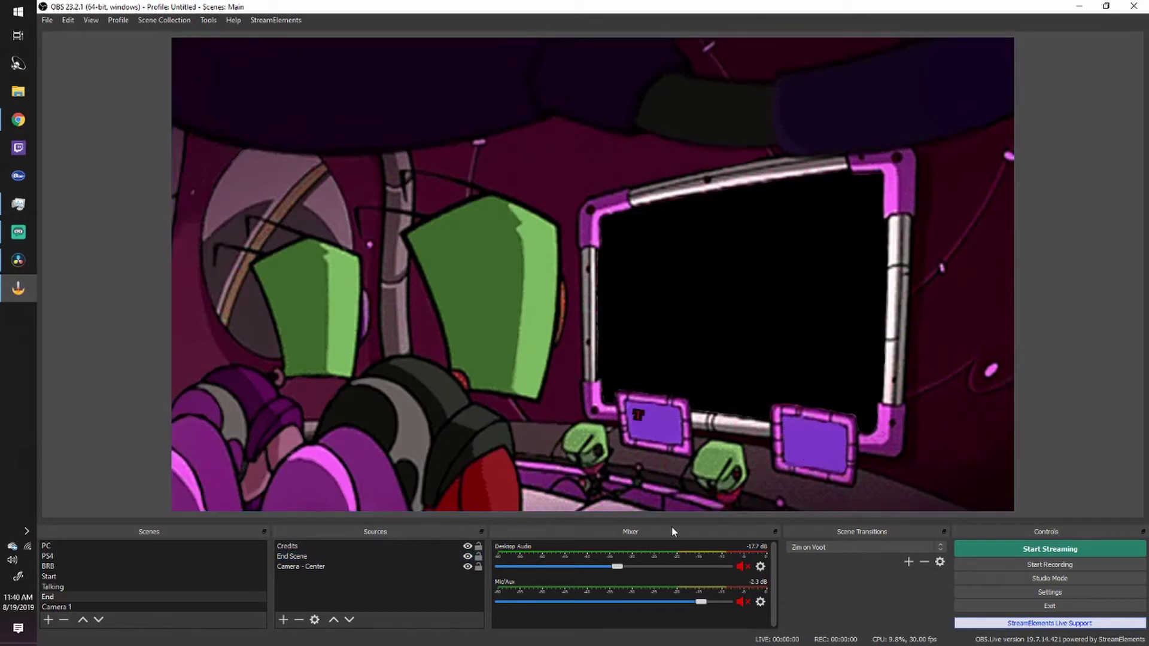
{"action": "left_click", "coordinate": [940, 563]}
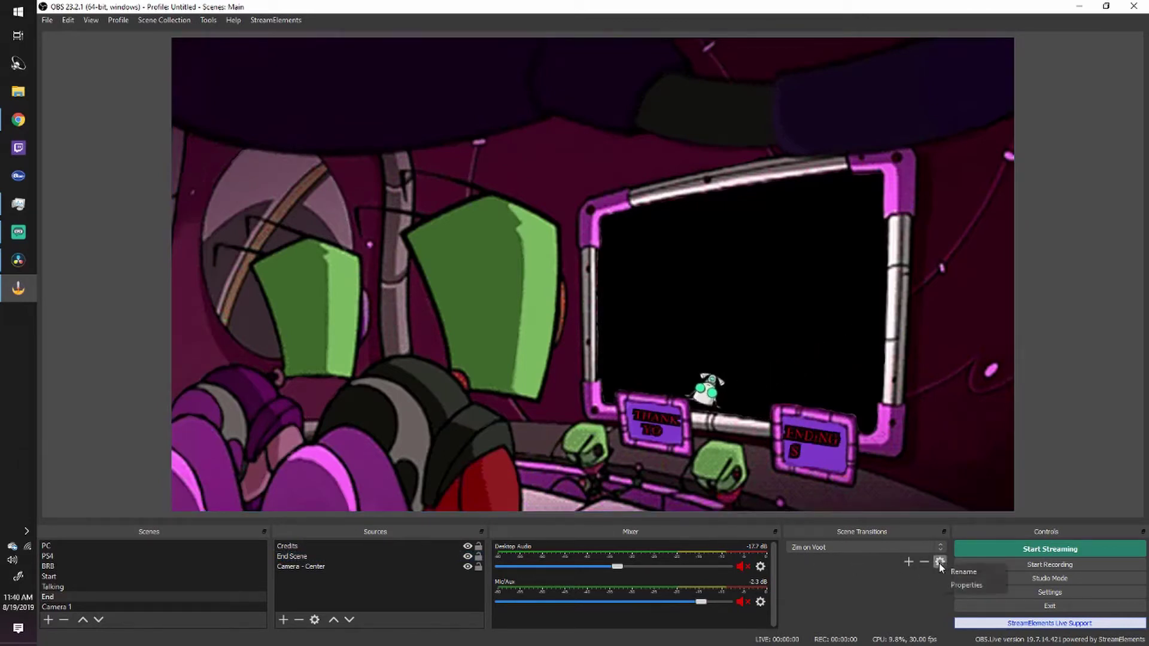
{"action": "left_click", "coordinate": [956, 584]}
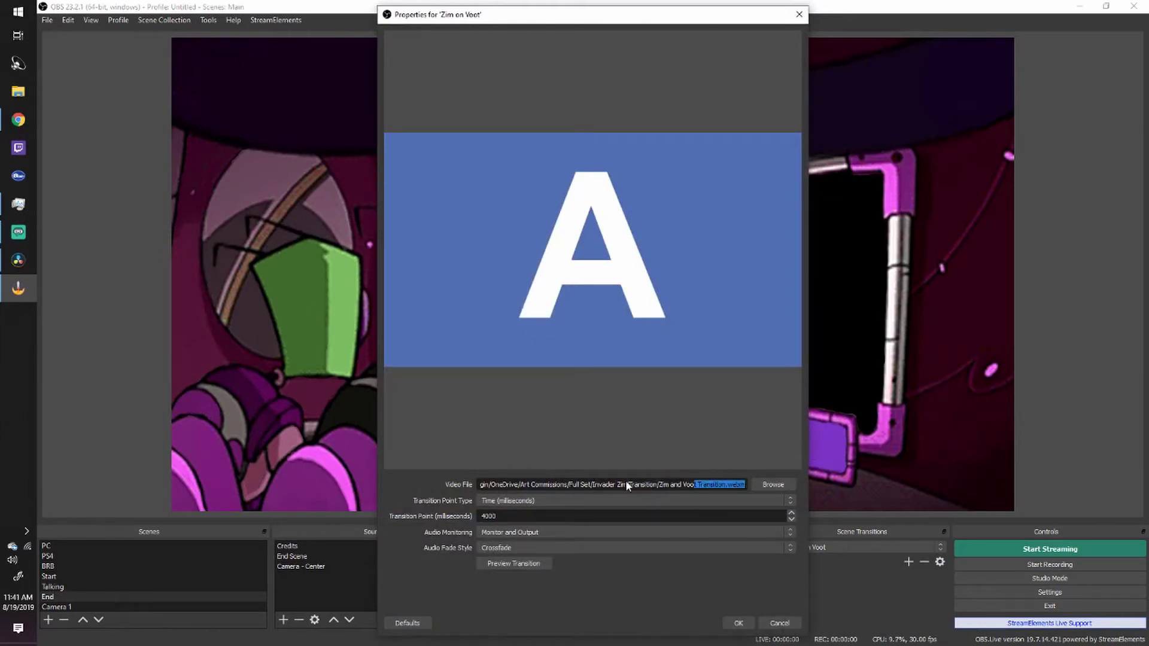
{"action": "left_click_drag", "start_coordinate": [629, 484], "coordinate": [745, 484]}
{"action": "left_click", "coordinate": [739, 624]}
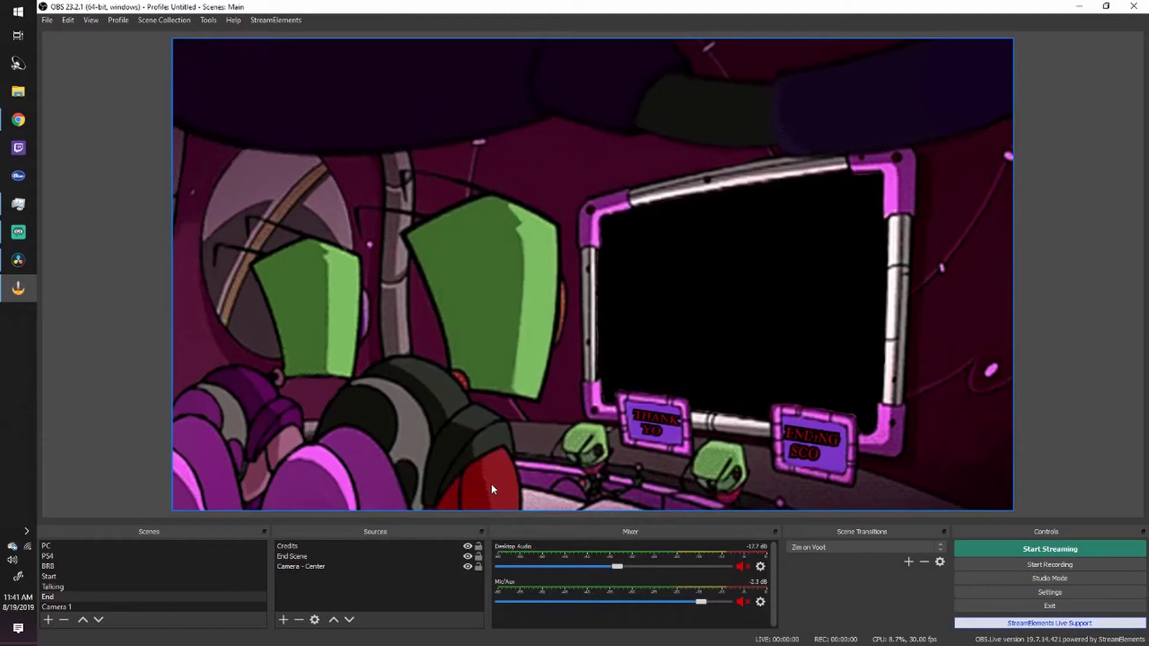
- Switch OBS to the BRB scene with the F3 hotkey, triggering the Zim on Voot stinger
{"action": "key", "text": "F3"}
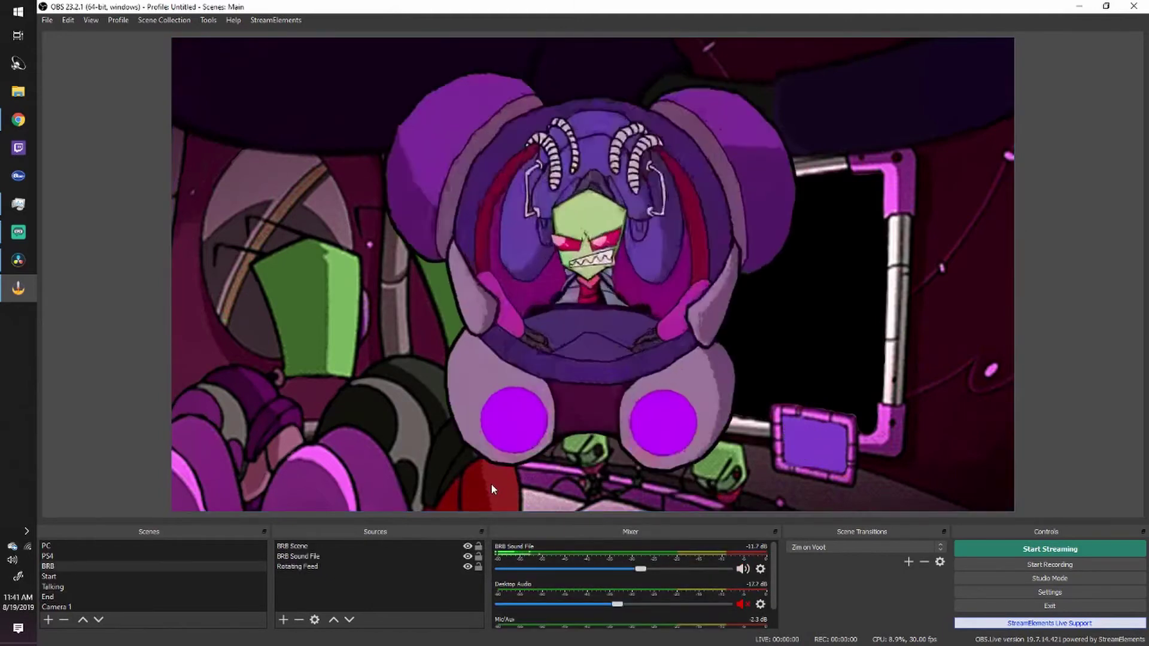